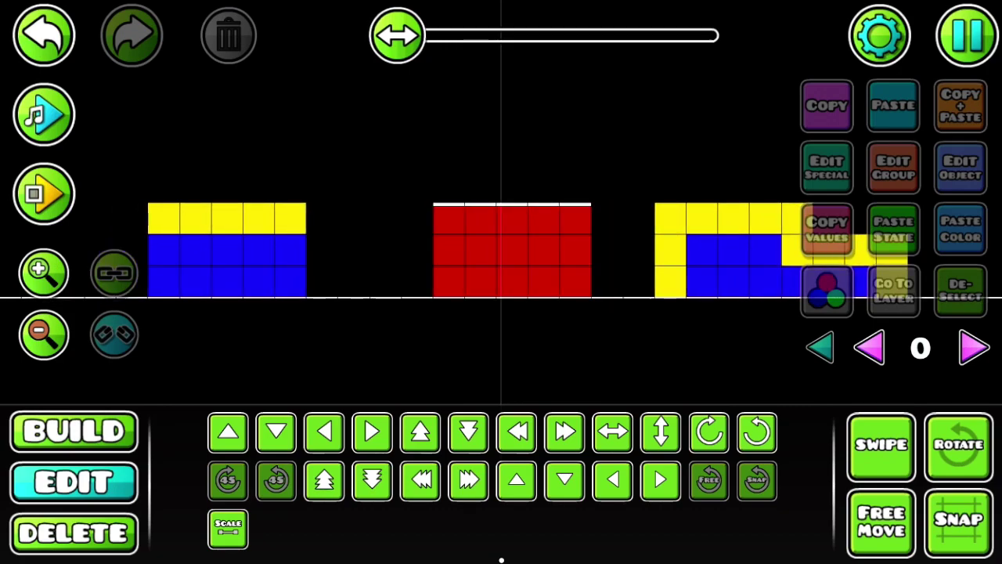
- Zoom in and frame the yellow-and-blue block structure
left_click(43, 271)
mouse_move(501, 251)
left_mouse_down()
mouse_move(614, 253)
mouse_move(554, 264)
mouse_move(385, 243)
mouse_move(612, 240)
mouse_move(677, 222)
mouse_move(509, 218)
left_mouse_up()
scroll(501, 235, "up", 3)
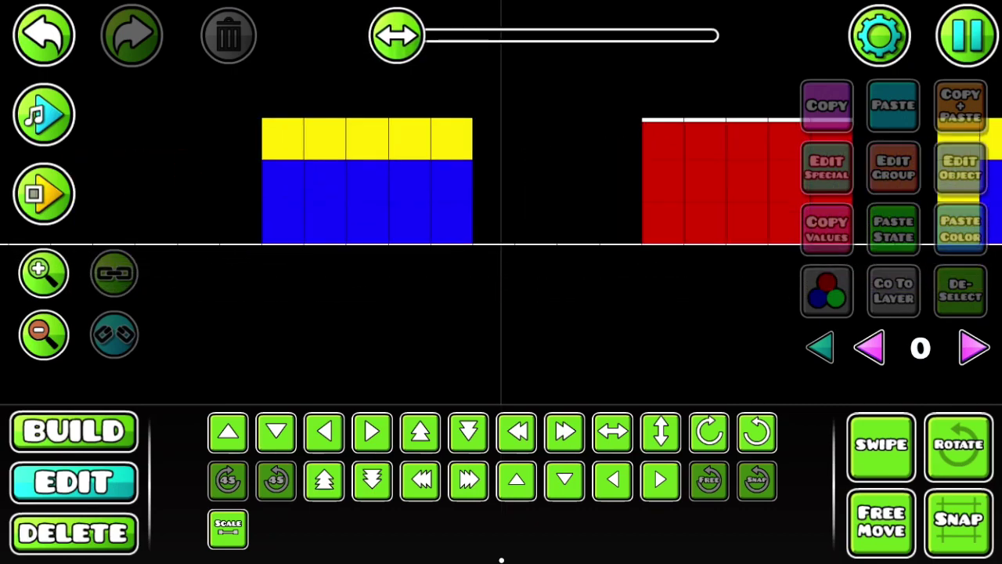
left_click_drag(334, 247, 538, 316)
left_click(44, 272)
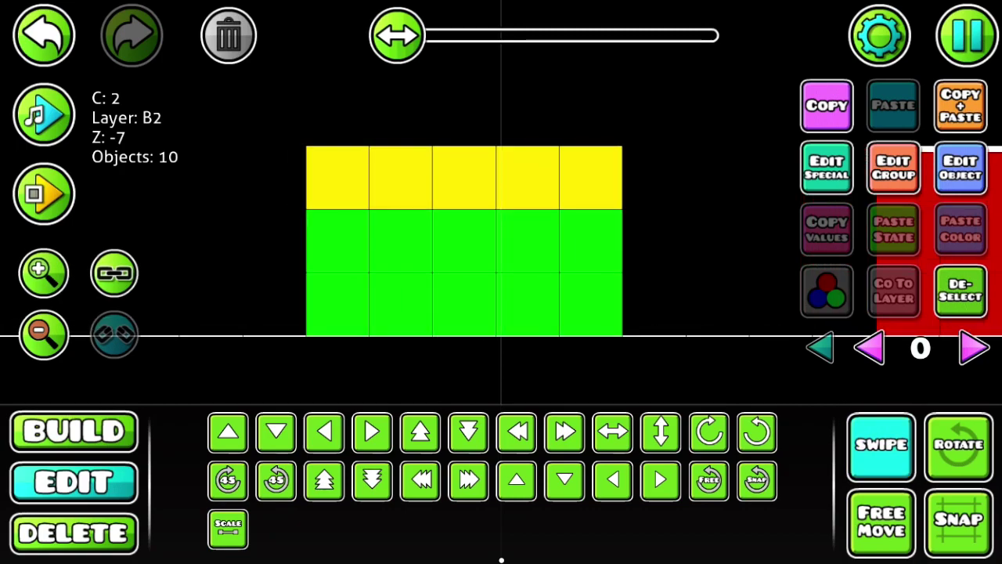
left_click_drag(297, 141, 627, 211)
left_click(881, 445)
left_click(44, 272)
mouse_move(470, 235)
left_mouse_down()
mouse_move(370, 266)
mouse_move(397, 218)
left_mouse_up()
left_click_drag(470, 258, 427, 248)
- Box-select both blue rows and nudge them down one step
left_click(960, 290)
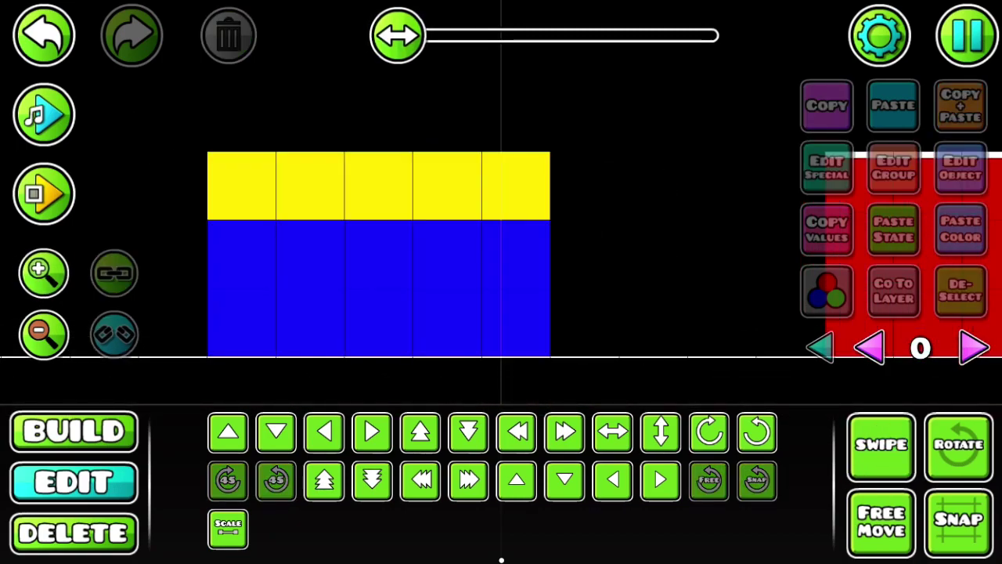
left_click(44, 273)
left_click(881, 444)
left_click_drag(196, 227, 548, 353)
left_click(275, 432)
left_click(959, 290)
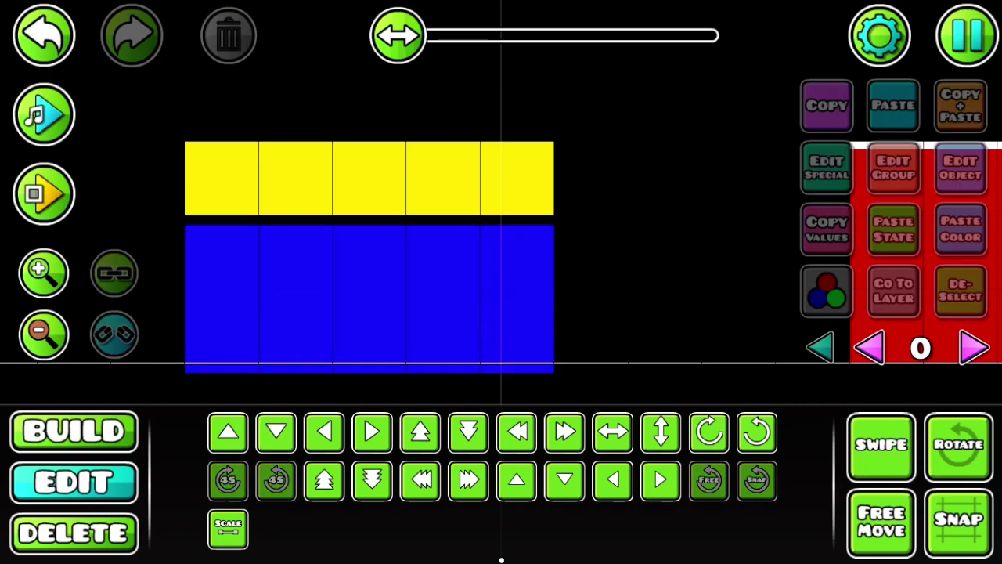
left_click_drag(470, 259, 563, 249)
- Move the rightmost blue column to the left end
left_click_drag(619, 263, 650, 373)
left_click_drag(634, 300, 317, 301)
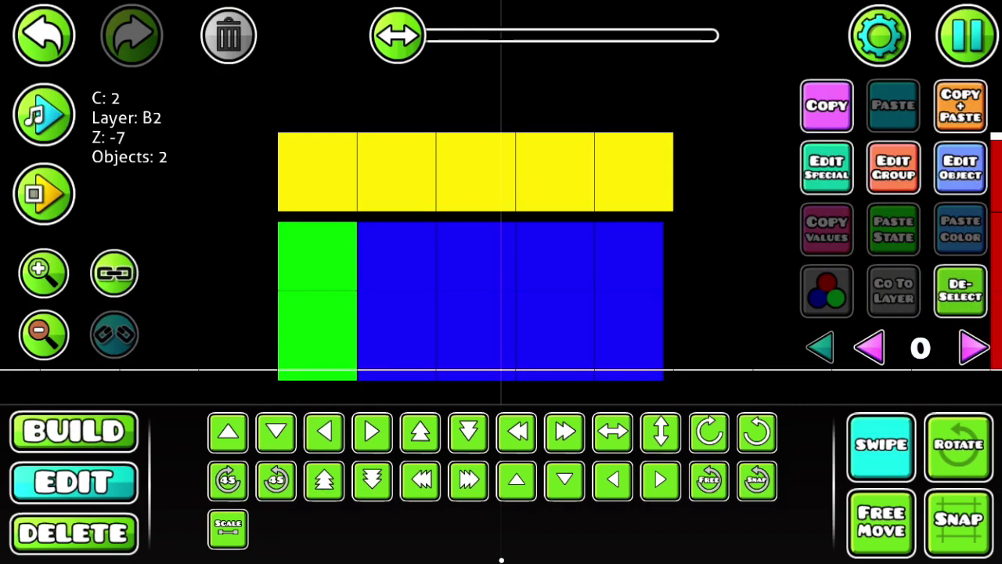
left_click(960, 290)
- Reframe the view and box-select the middle blue row
left_click_drag(675, 262, 313, 277)
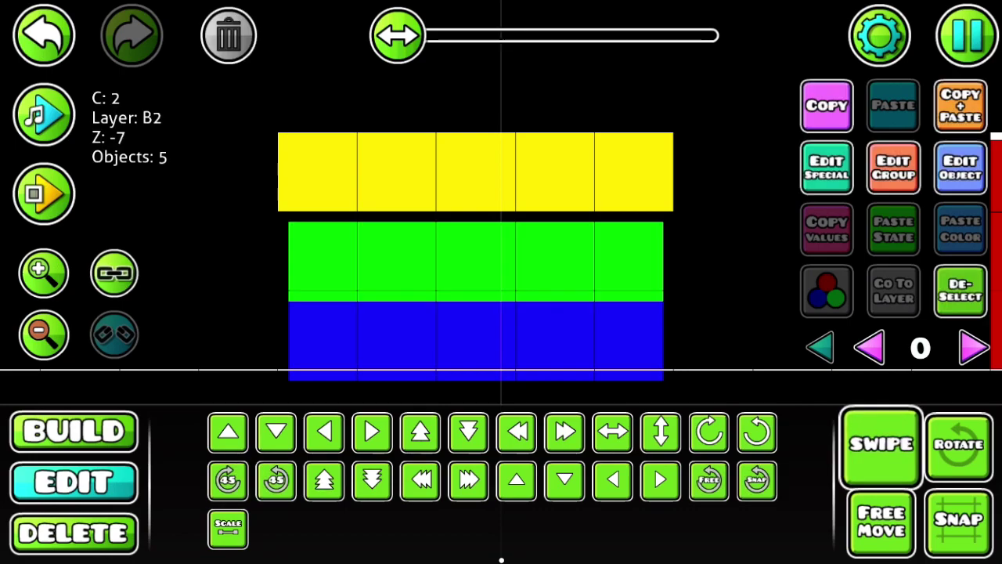
mouse_move(674, 265)
left_mouse_down()
mouse_move(520, 354)
mouse_move(274, 129)
left_mouse_up()
left_click(881, 444)
left_click(44, 334)
left_click_drag(469, 313, 540, 352)
left_click_drag(501, 313, 440, 247)
left_click(44, 272)
left_click(960, 290)
left_click(880, 444)
left_click_drag(642, 260, 223, 269)
- Put the row on editor layer 1 with Z order -8 and move it up one step
left_click(894, 167)
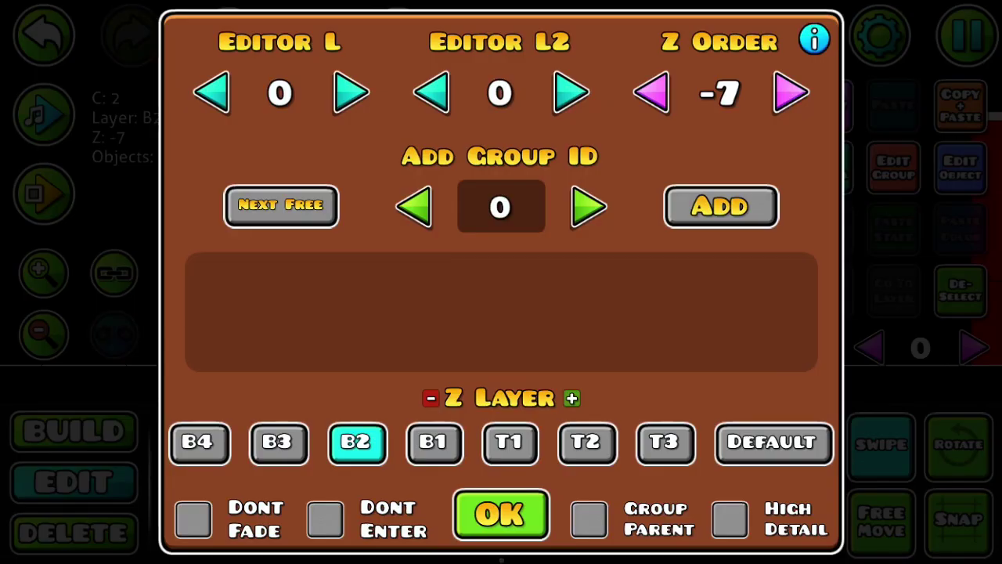
left_click(501, 514)
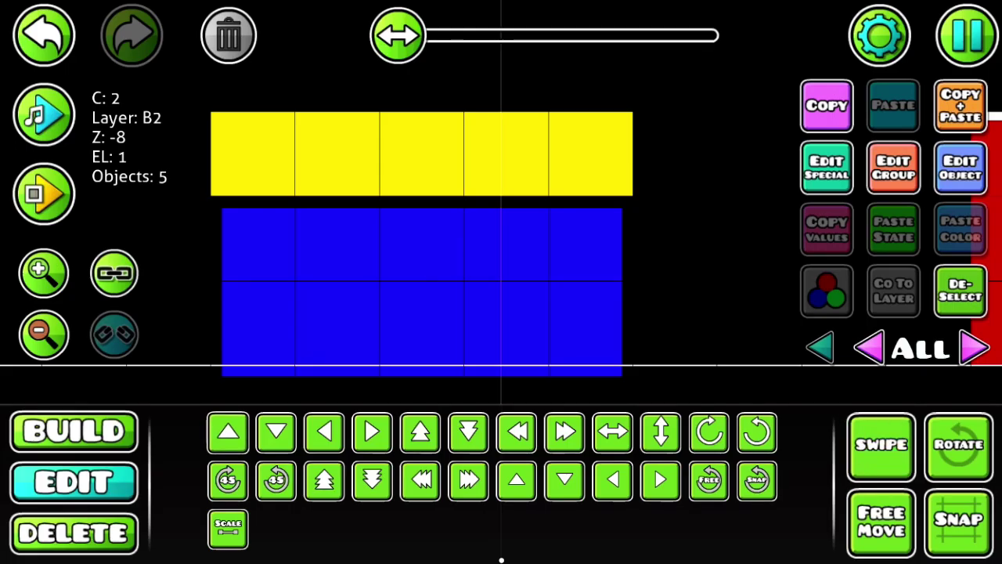
left_click(227, 431)
left_click(227, 432)
- Showing only layer 1, move the leftmost block to the right end and select all five
left_click(894, 289)
left_click(257, 227)
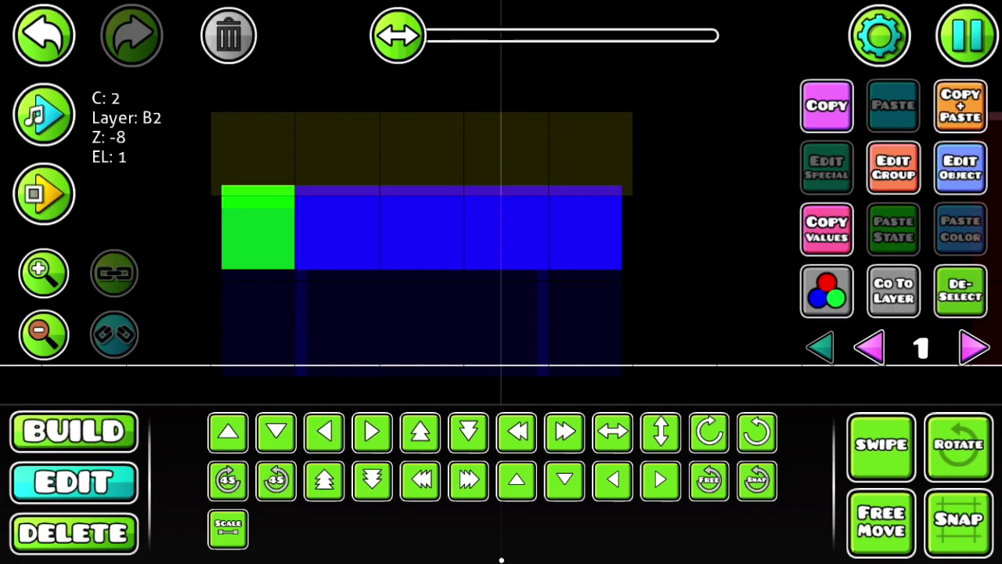
left_click(372, 431)
left_click(881, 444)
left_click_drag(235, 227, 611, 227)
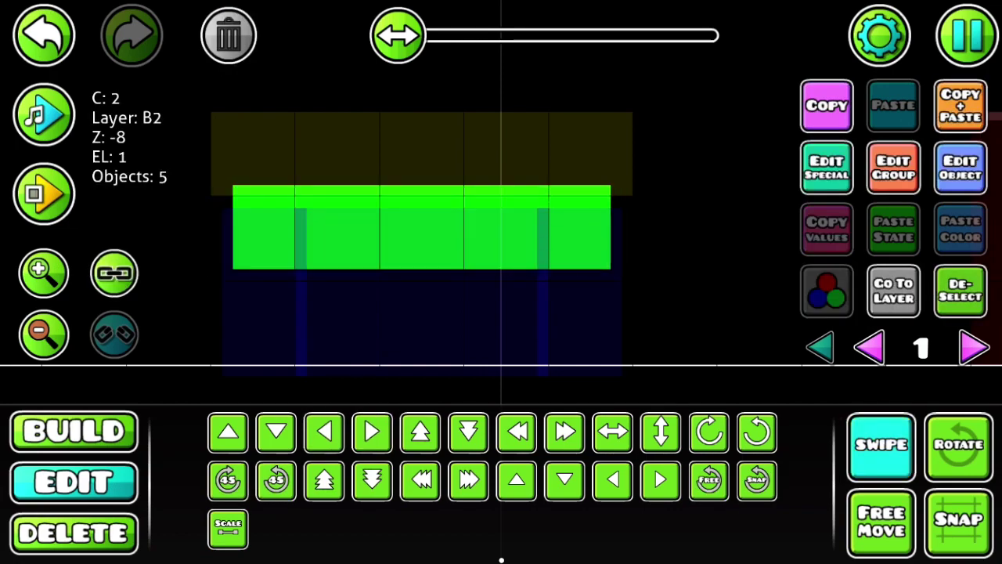
- Lower the row's HSV brightness to 0.90
left_click(961, 167)
left_click(230, 141)
left_click_drag(502, 386, 481, 385)
left_click(501, 458)
- Show all layers, deselect and reframe the structure, then isolate editor layer 1
left_click(893, 289)
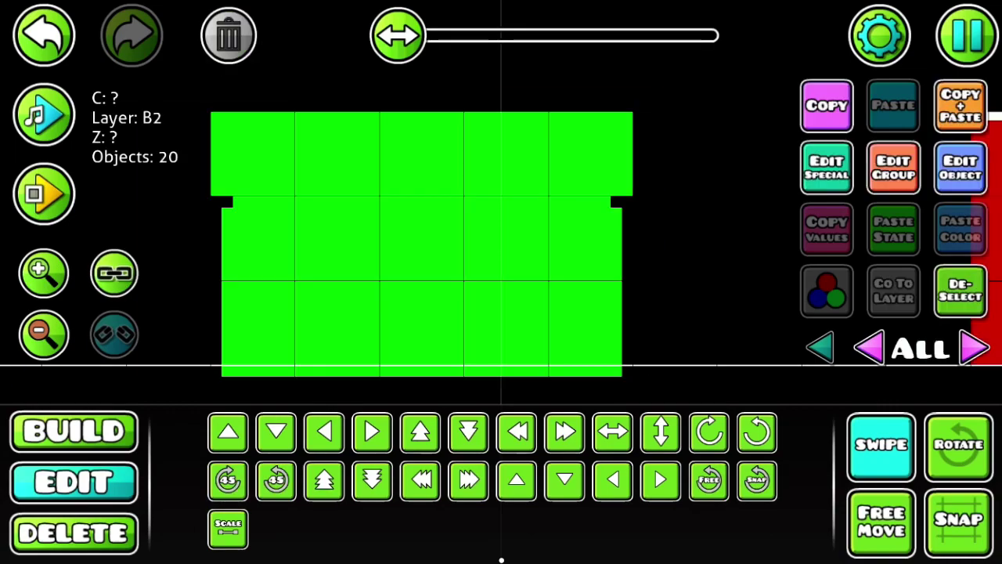
left_click(881, 444)
mouse_move(705, 235)
left_mouse_down()
mouse_move(747, 235)
mouse_move(705, 282)
left_mouse_up()
left_click(960, 289)
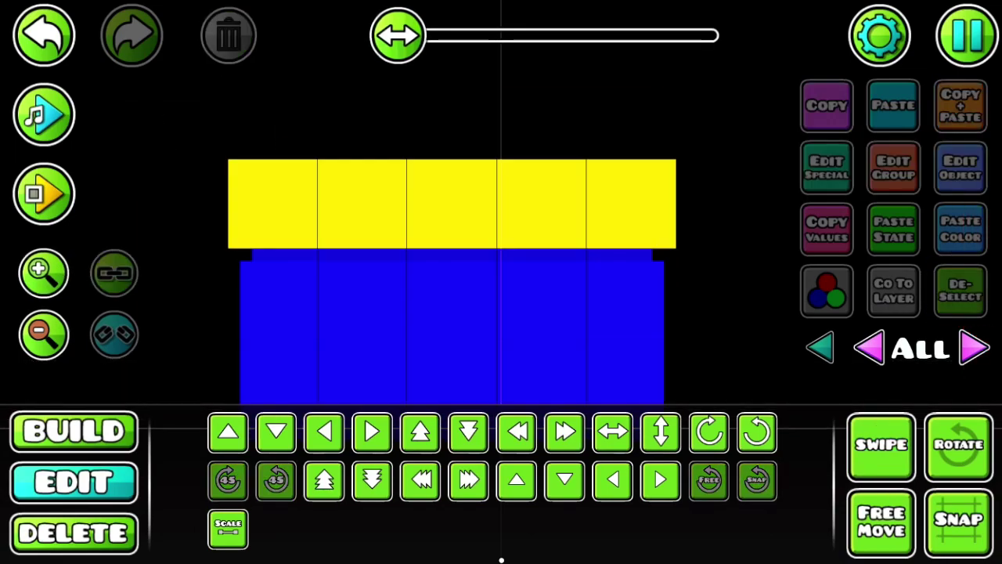
scroll(452, 259, "down", 3)
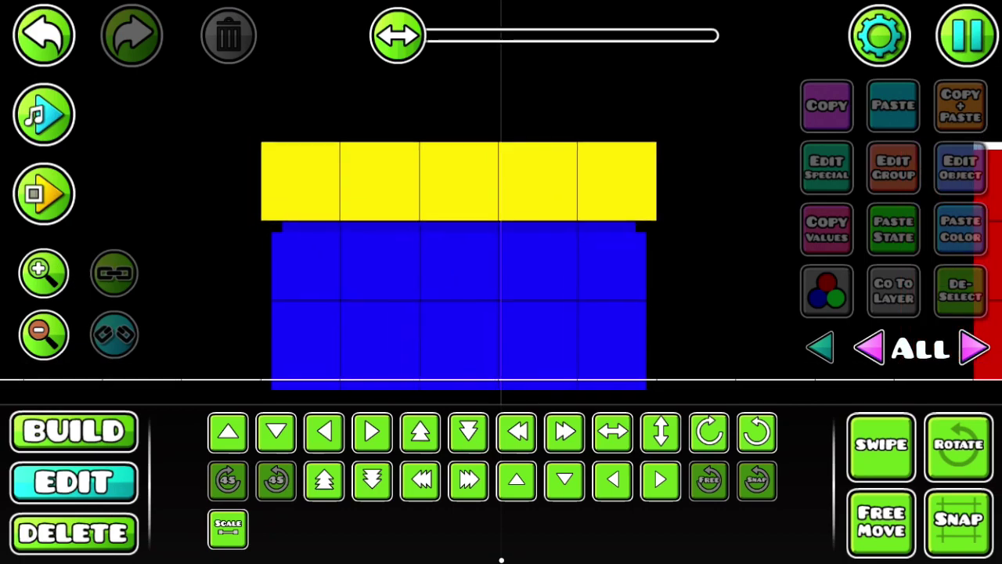
left_click(43, 272)
left_click_drag(744, 235, 714, 190)
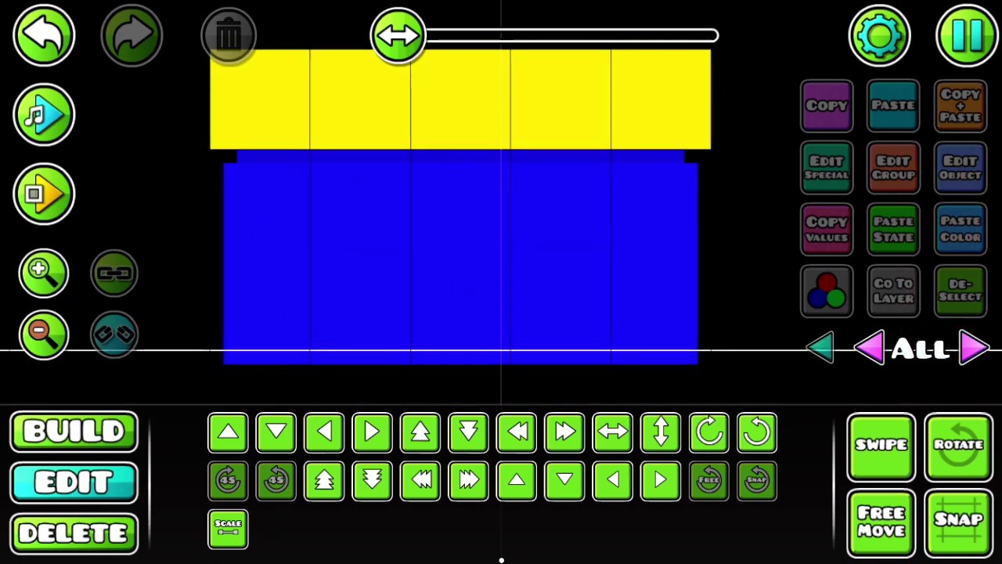
scroll(452, 259, "down", 3)
mouse_move(1000, 117)
left_mouse_down()
mouse_move(967, 337)
mouse_move(910, 337)
left_mouse_up()
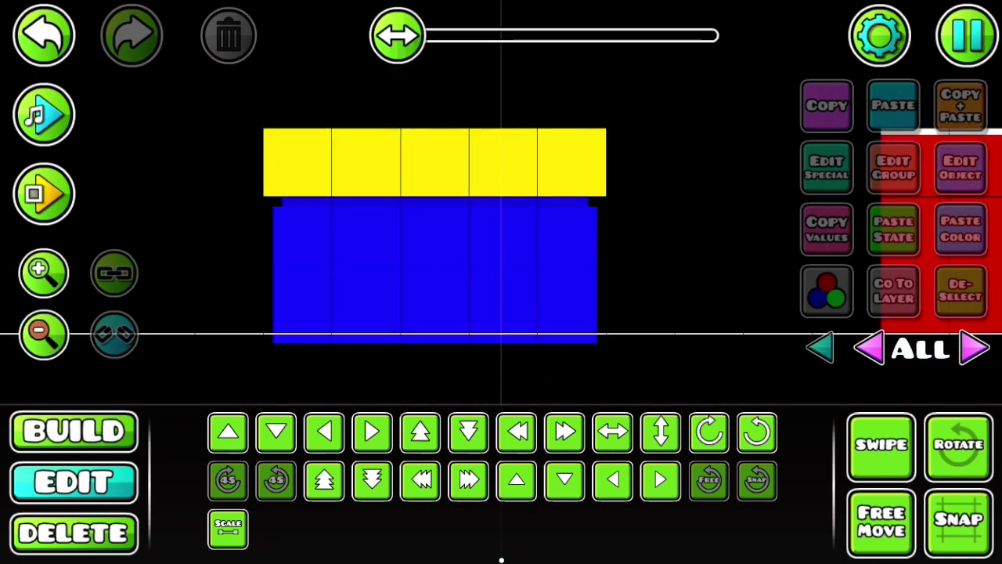
left_click(974, 349)
- On editor layer 2, place corner and line outline pieces along the blue body
left_click(974, 348)
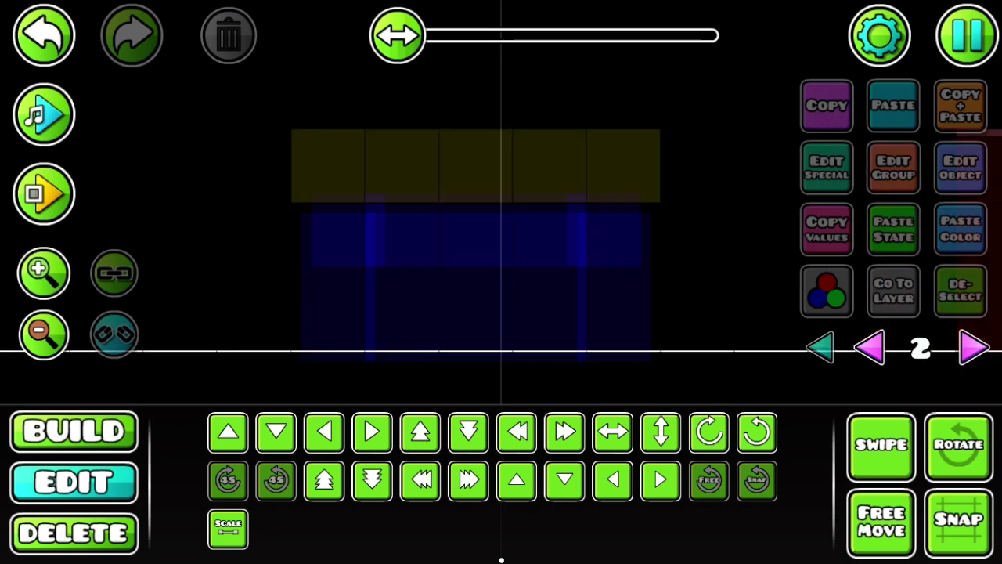
left_click(74, 431)
scroll(258, 297, "up", 2)
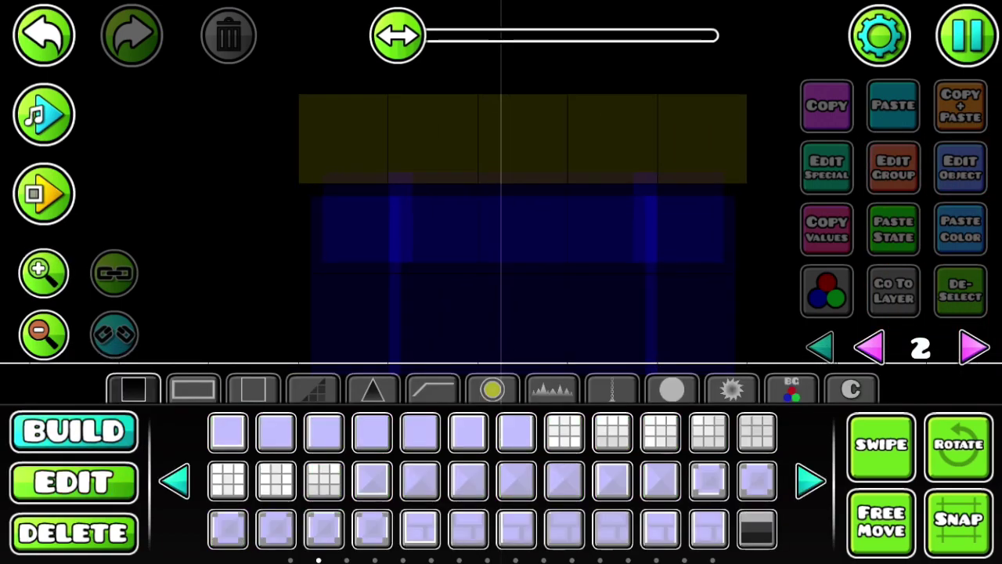
left_click(253, 390)
left_click(565, 527)
left_click(343, 228)
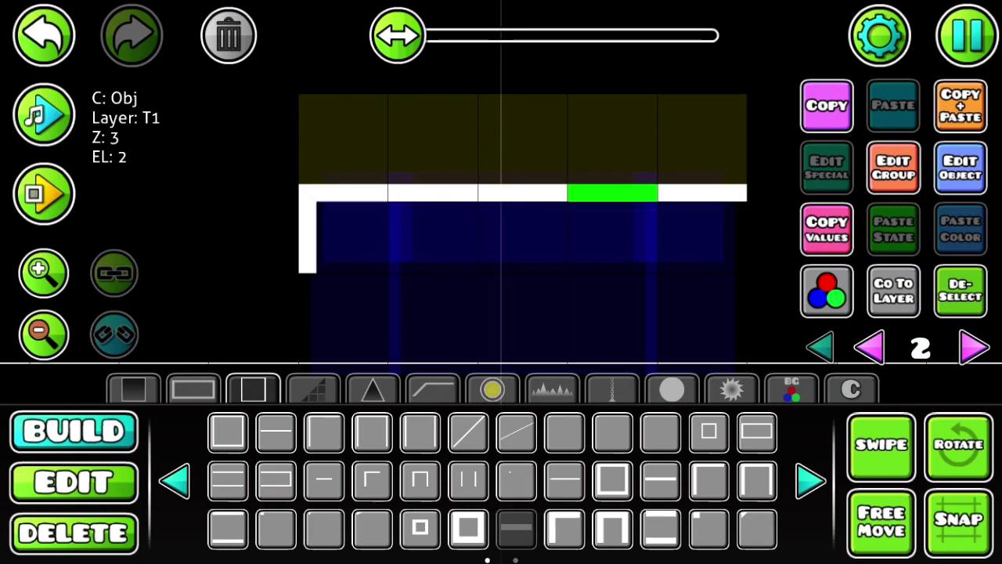
left_click(343, 318)
- Align the six outline pieces with the move arrows and reselect them all
left_click(73, 481)
left_click(880, 444)
left_click_drag(211, 356, 752, 180)
left_click(565, 479)
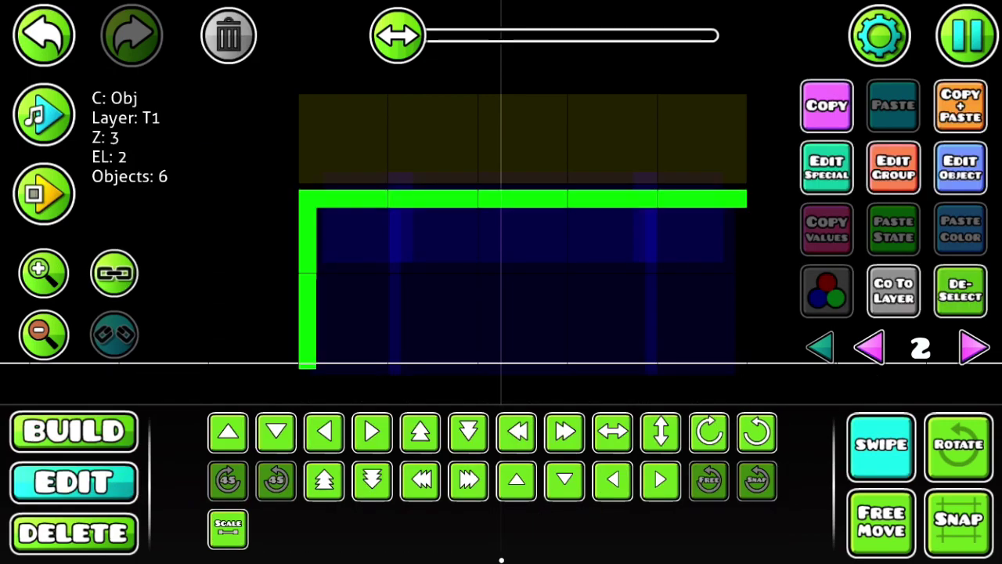
left_click(564, 480)
mouse_move(202, 352)
left_mouse_down()
mouse_move(235, 313)
mouse_move(423, 180)
mouse_move(376, 184)
left_mouse_up()
left_click(372, 432)
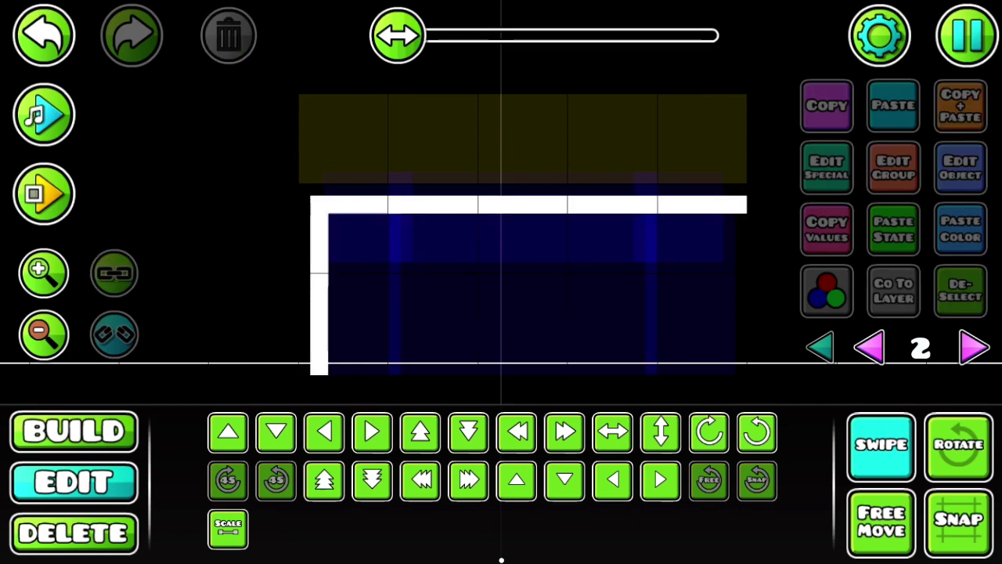
left_click(702, 204)
left_click(961, 290)
left_click_drag(254, 375, 736, 190)
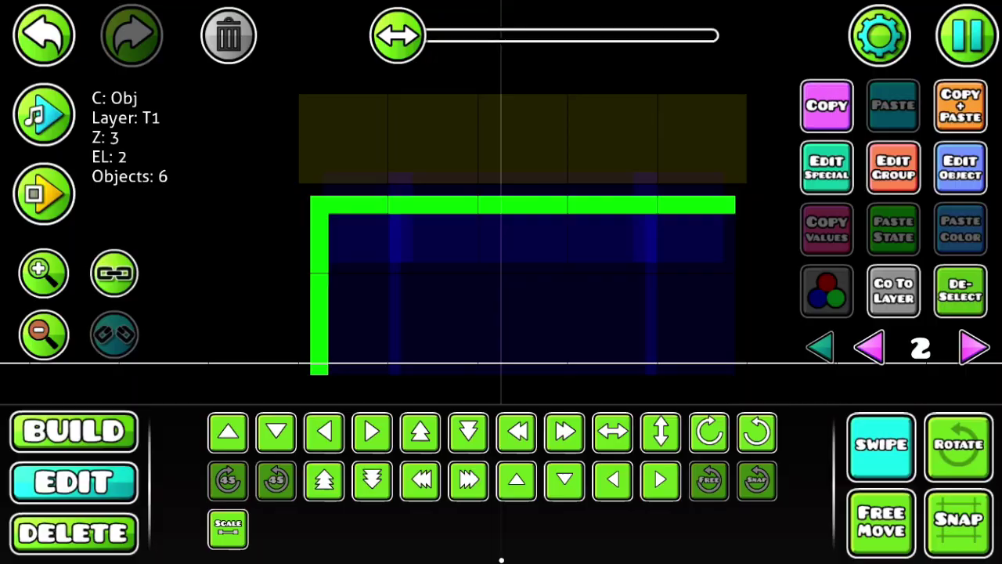
- Assign the outline pieces to colour channel 2 and show all layers
left_click(826, 290)
left_click(500, 306)
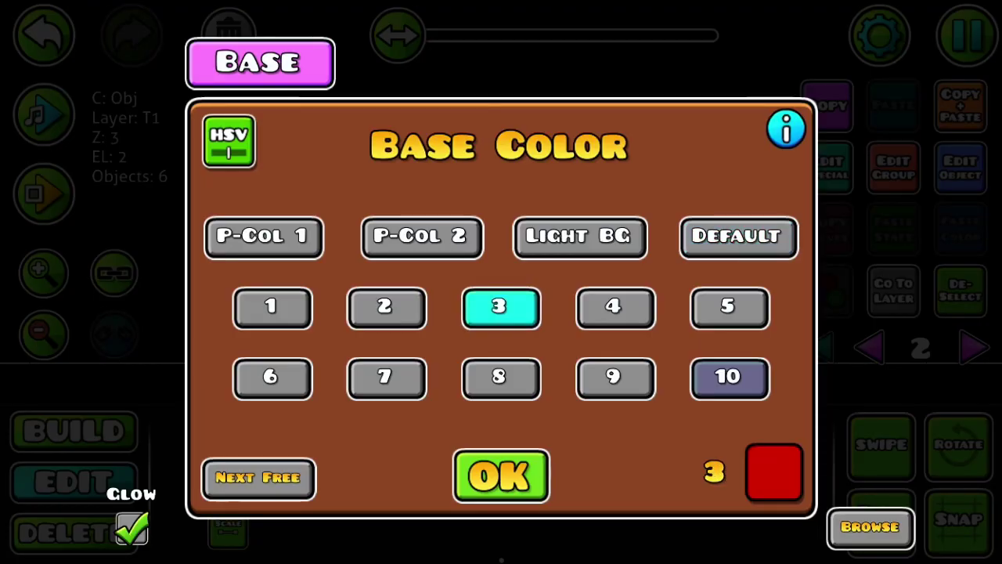
left_click(615, 306)
left_click(386, 306)
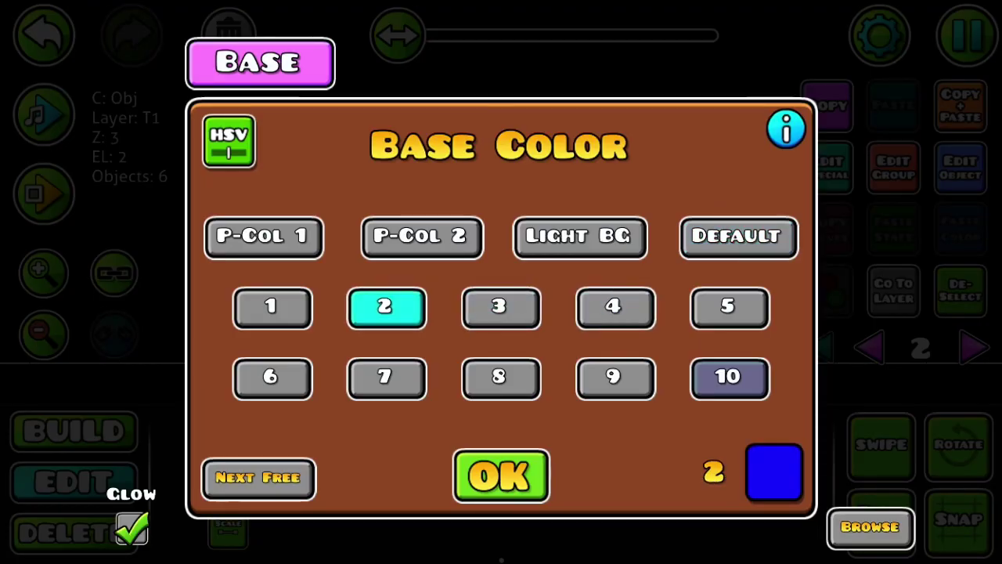
left_click(501, 475)
left_click(894, 290)
mouse_move(548, 297)
left_mouse_down()
mouse_move(455, 297)
mouse_move(463, 296)
left_mouse_up()
- Tint the outlines to brightness x1.20 and saturation x0.82
left_click(960, 167)
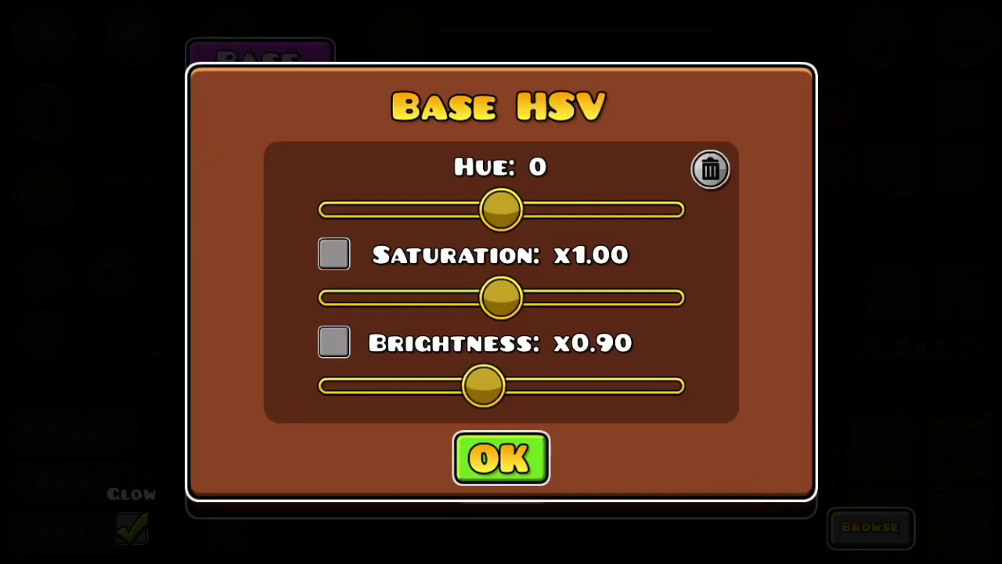
left_click_drag(483, 385, 511, 385)
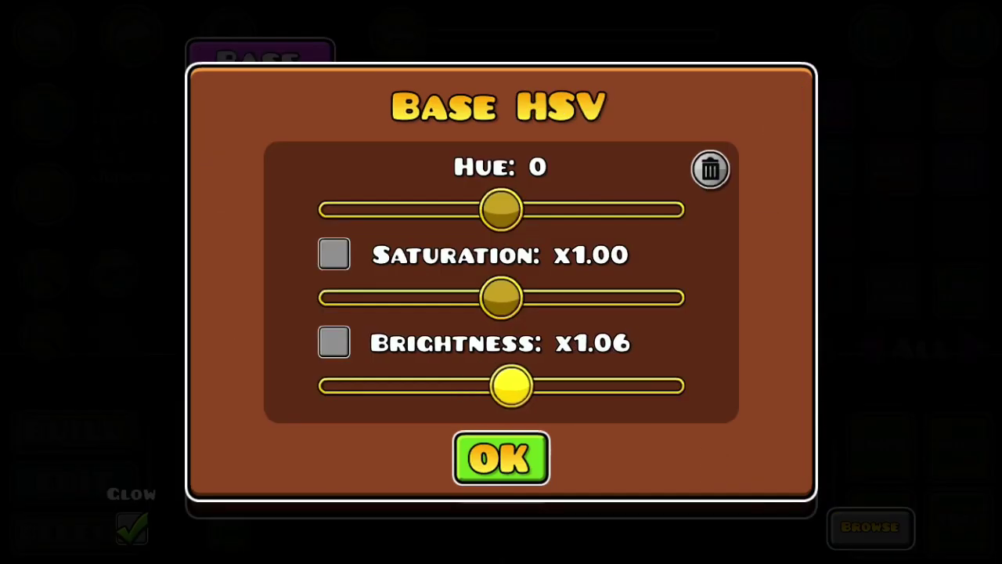
left_click_drag(501, 297, 480, 297)
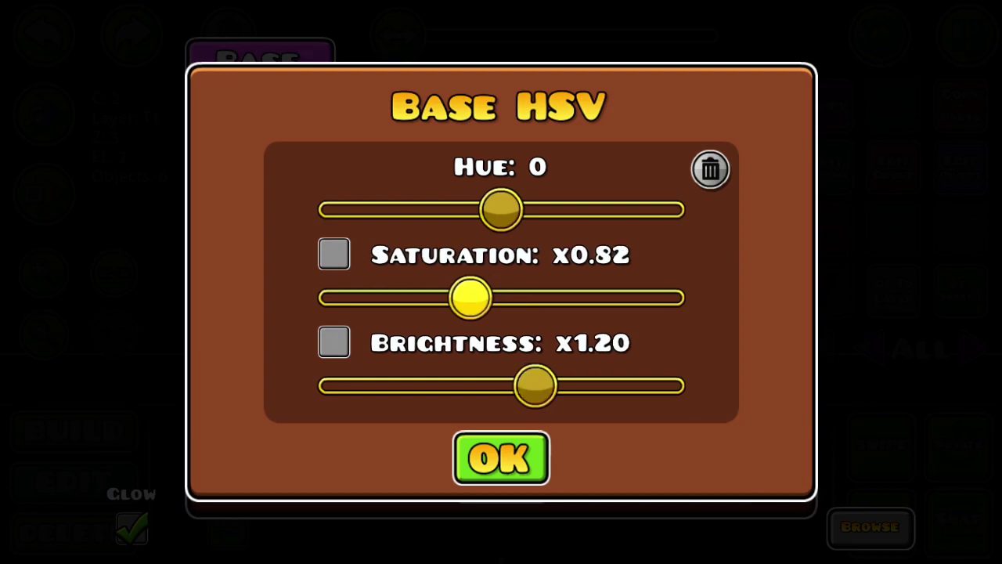
left_click(501, 458)
left_click(498, 472)
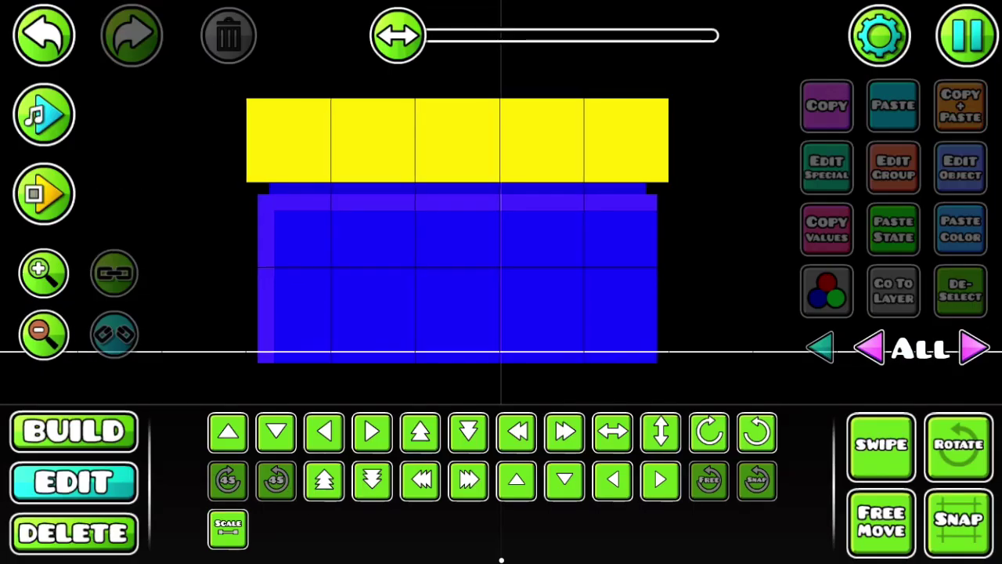
- Reset the top-row end outline piece's HSV and lower its brightness to x0.90
left_click(697, 203)
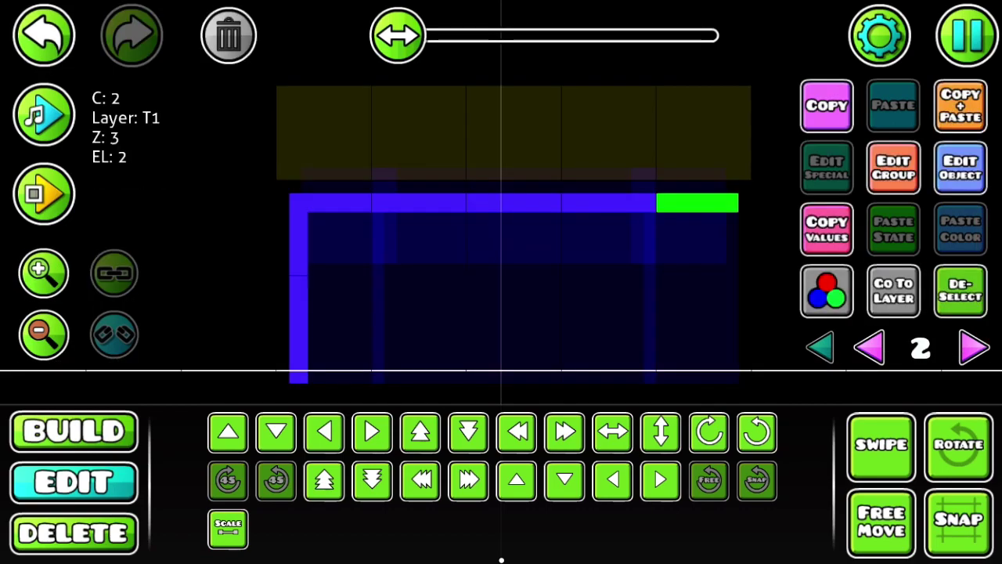
left_click(893, 167)
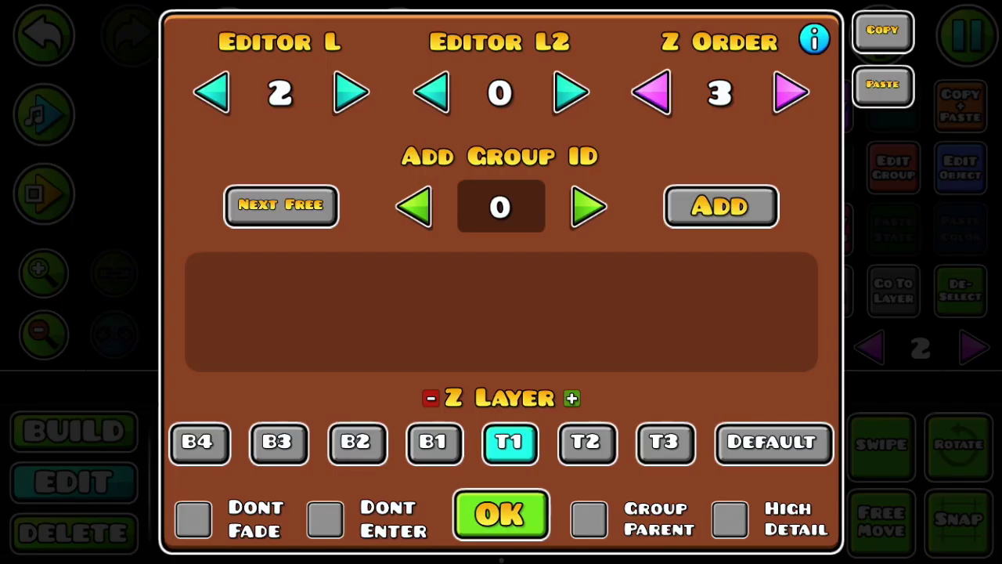
left_click(502, 512)
left_click(960, 167)
left_click(869, 454)
left_click(711, 169)
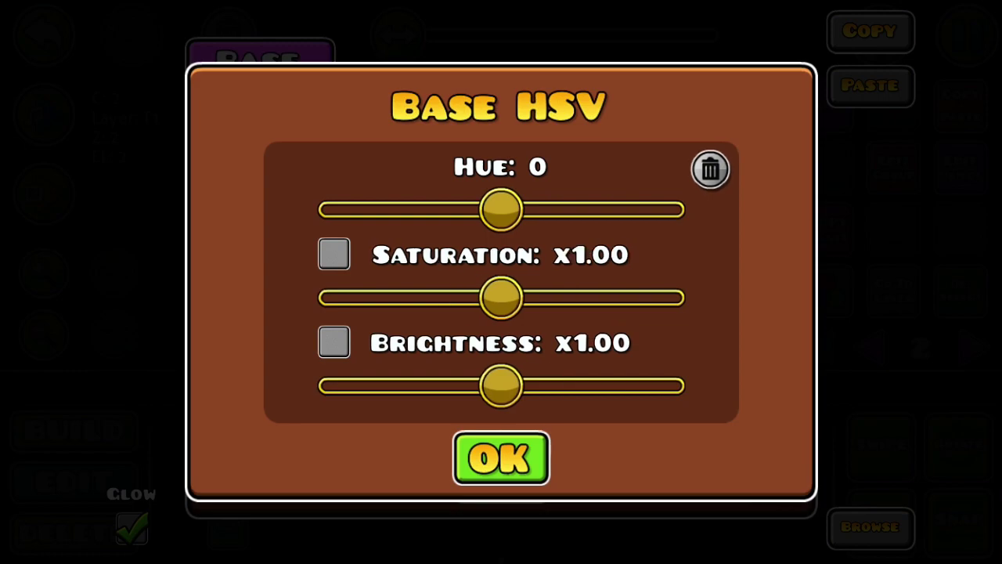
left_click_drag(501, 385, 485, 385)
left_click(501, 458)
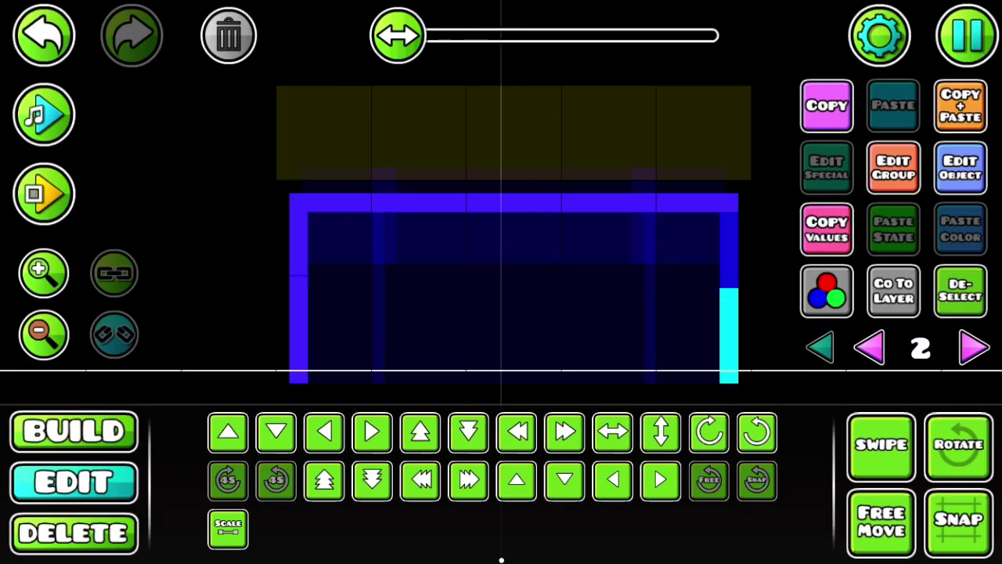
- Deselect, show all editor layers and reframe the structure
left_click(960, 290)
left_click(821, 347)
mouse_move(501, 235)
left_mouse_down()
mouse_move(433, 232)
mouse_move(433, 250)
mouse_move(394, 249)
mouse_move(445, 219)
mouse_move(592, 235)
left_mouse_up()
- Lower the blue base blocks' saturation and brightness to a dark indigo
left_click(626, 340)
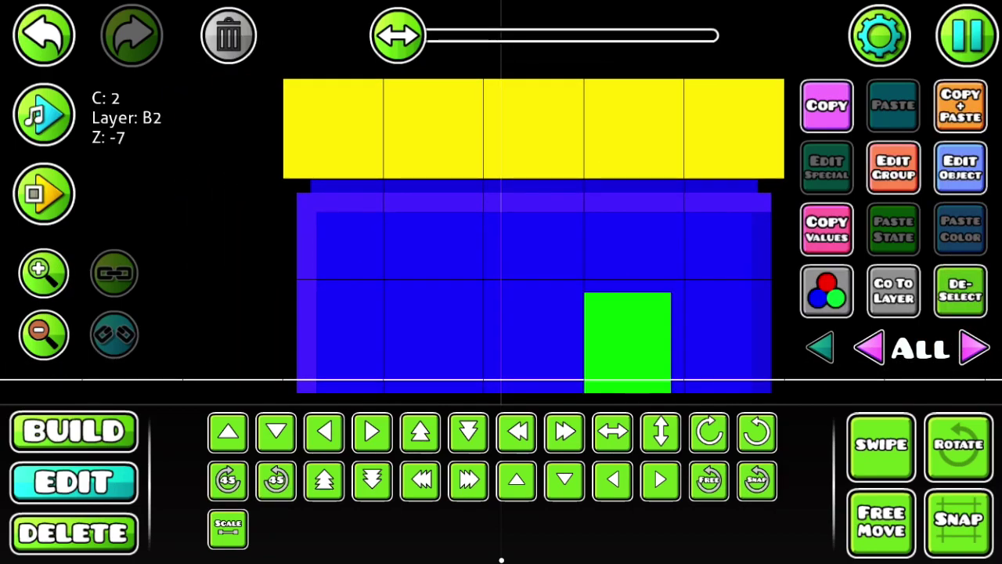
mouse_move(501, 235)
left_mouse_down()
mouse_move(607, 250)
mouse_move(653, 278)
mouse_move(573, 202)
mouse_move(513, 247)
mouse_move(422, 247)
mouse_move(516, 261)
mouse_move(524, 245)
mouse_move(468, 219)
left_mouse_up()
left_click_drag(218, 150, 218, 214)
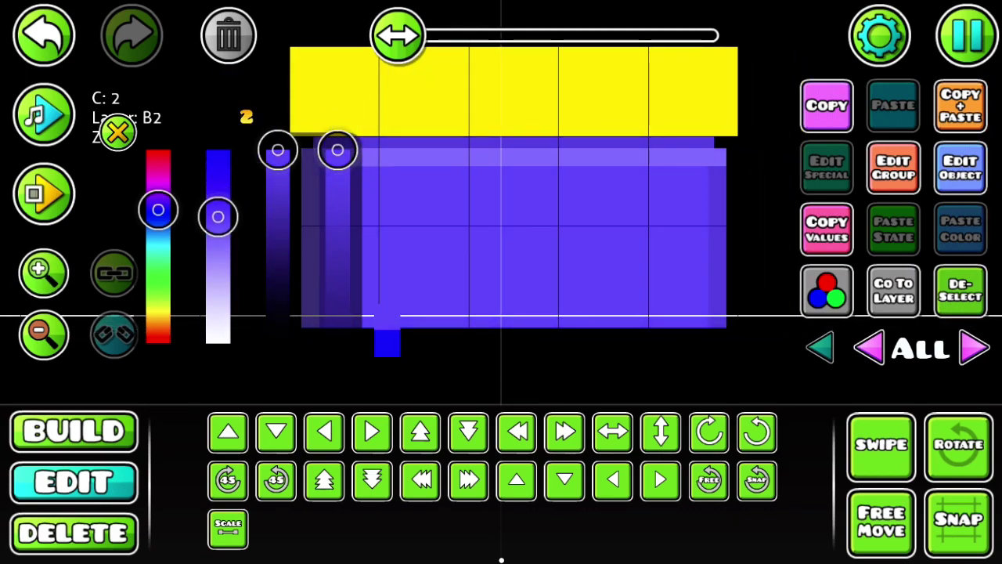
left_click_drag(277, 150, 277, 235)
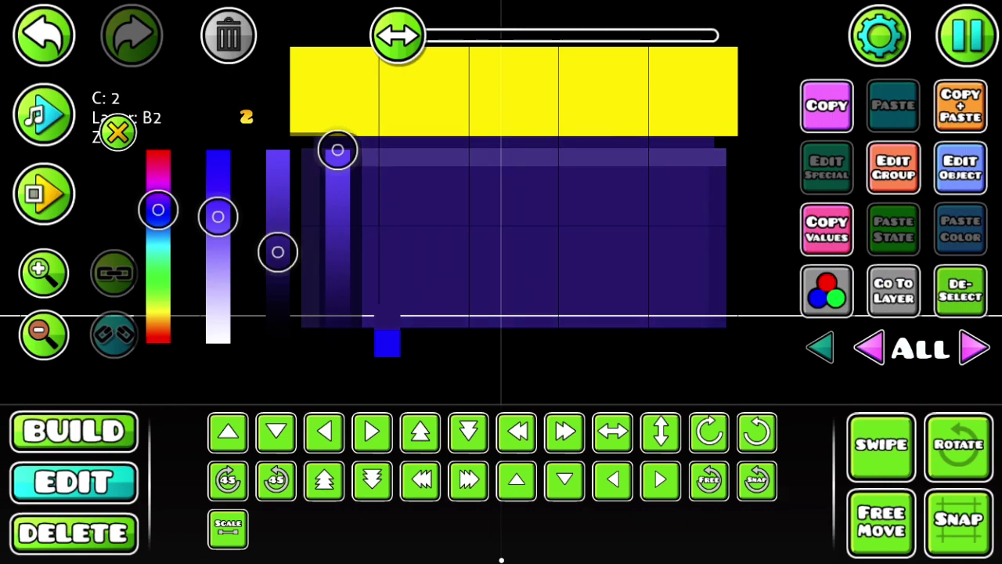
left_click(118, 133)
mouse_move(501, 235)
left_mouse_down()
mouse_move(456, 278)
mouse_move(495, 283)
mouse_move(501, 227)
mouse_move(431, 274)
left_mouse_up()
left_click(317, 271)
- Isolate layer 2 and move the L-shaped outline up one block
scroll(501, 235, "up", 2)
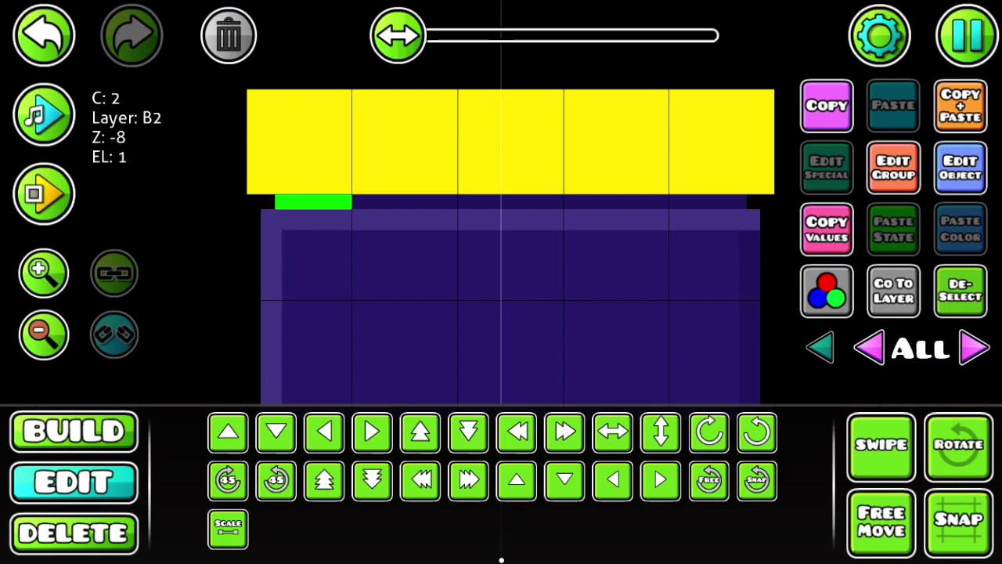
left_click(271, 258)
left_click(894, 289)
left_click_drag(360, 220, 360, 114)
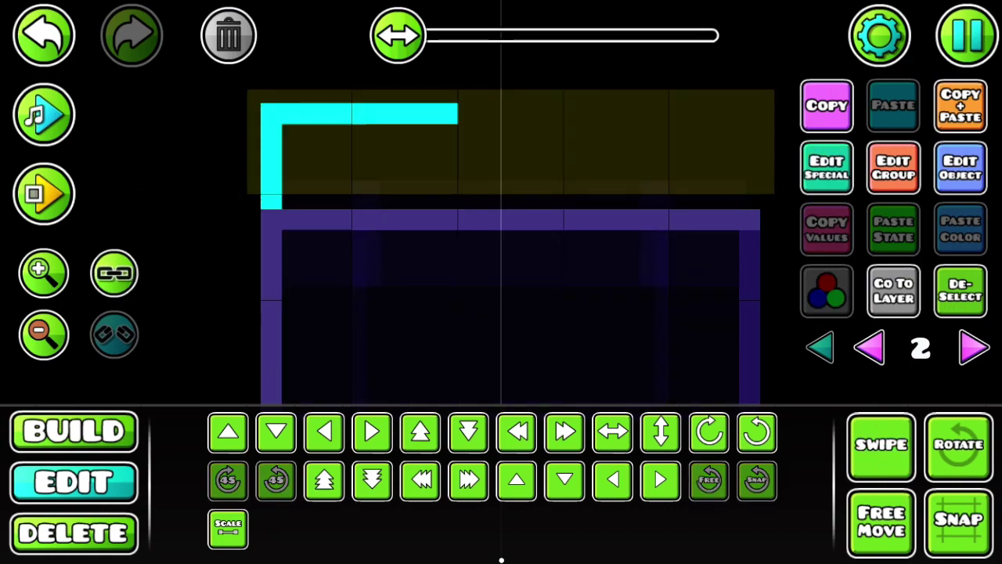
left_click_drag(501, 118, 494, 202)
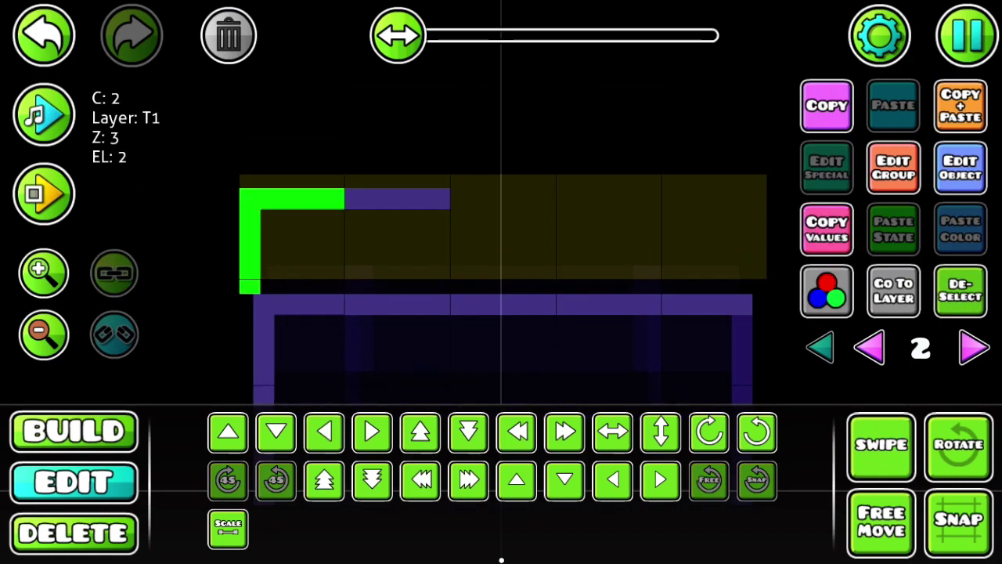
- Shift the top outline segment two blocks right, then deselect and reselect the outline
left_click(397, 198)
left_click(960, 290)
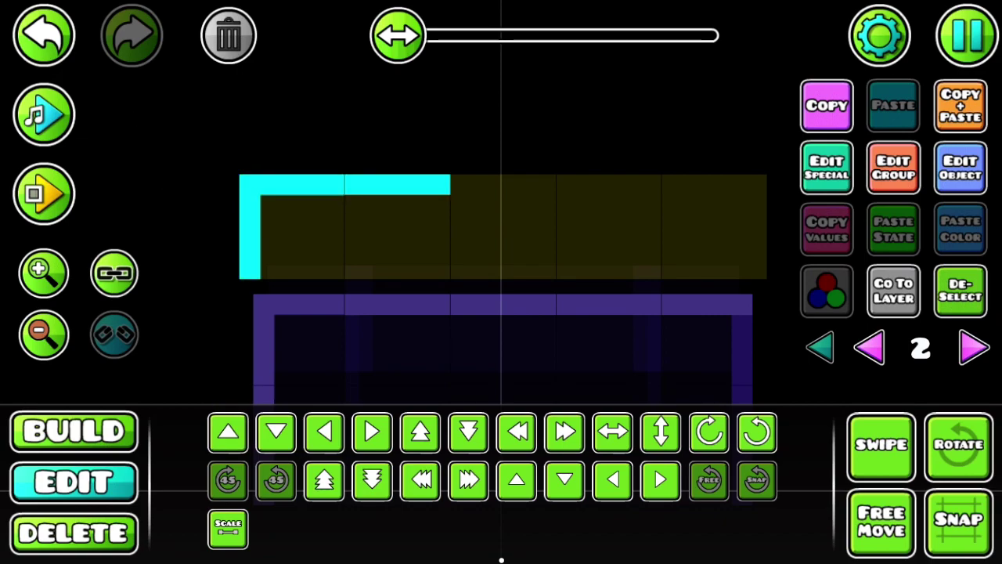
left_click(397, 185)
left_click_drag(397, 185, 608, 185)
left_click(43, 35)
left_click(131, 36)
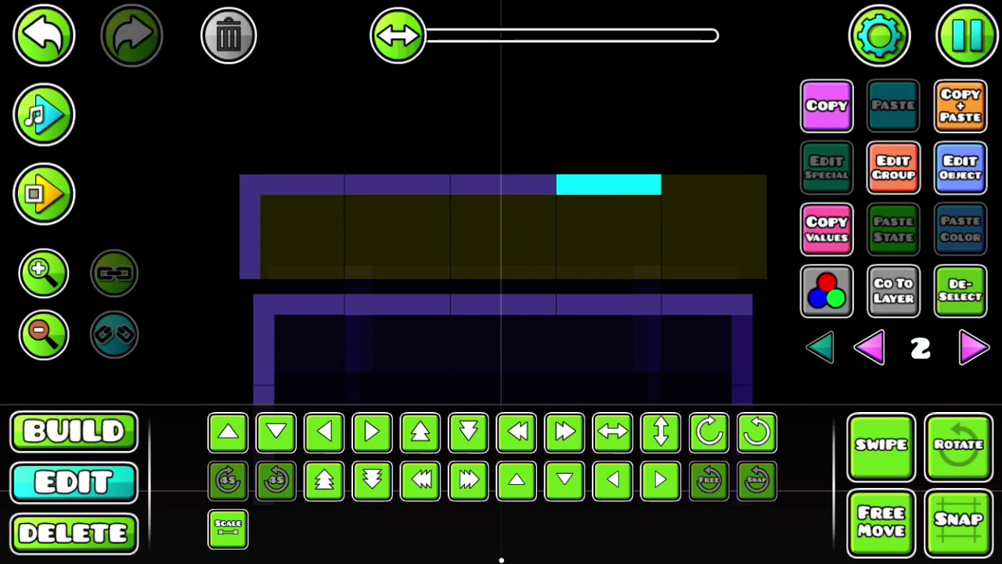
left_click(960, 289)
left_click_drag(502, 235, 375, 184)
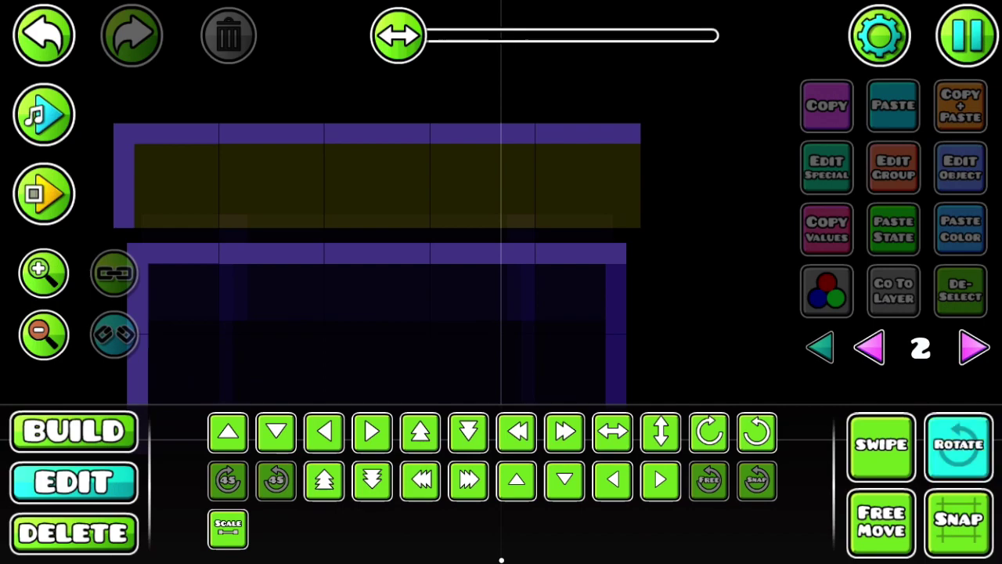
mouse_move(548, 234)
left_mouse_down()
mouse_move(115, 148)
mouse_move(617, 250)
left_mouse_up()
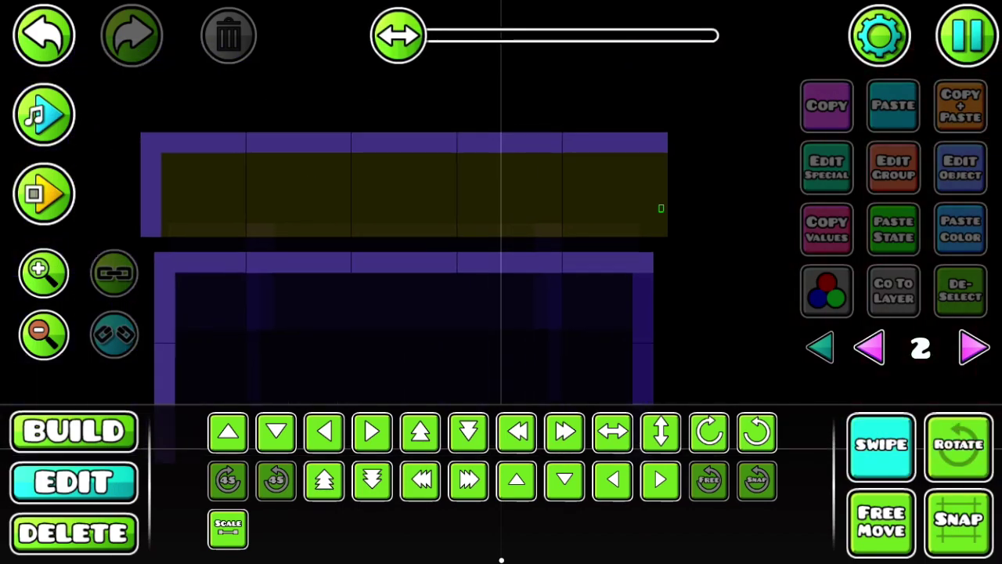
left_click(960, 167)
- Reset the outline's HSV, lower saturation slightly and raise brightness to about x1.20
left_click(229, 141)
left_click(710, 169)
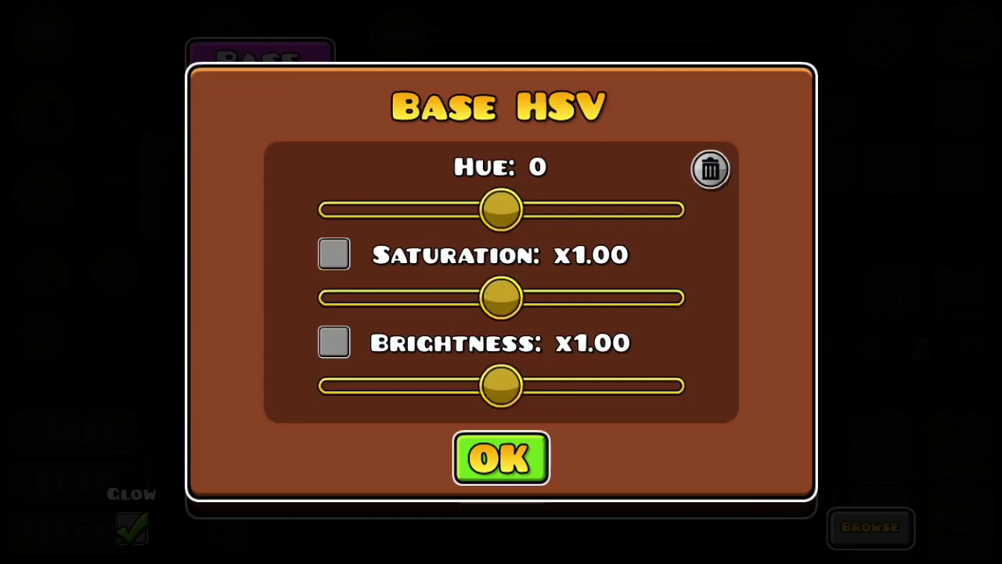
left_click_drag(501, 297, 477, 297)
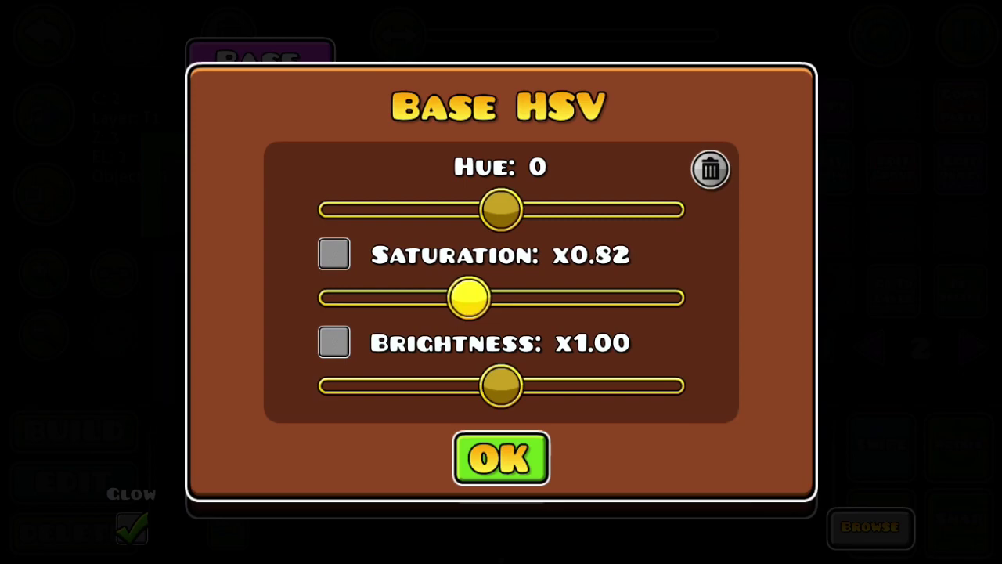
left_click_drag(501, 385, 539, 385)
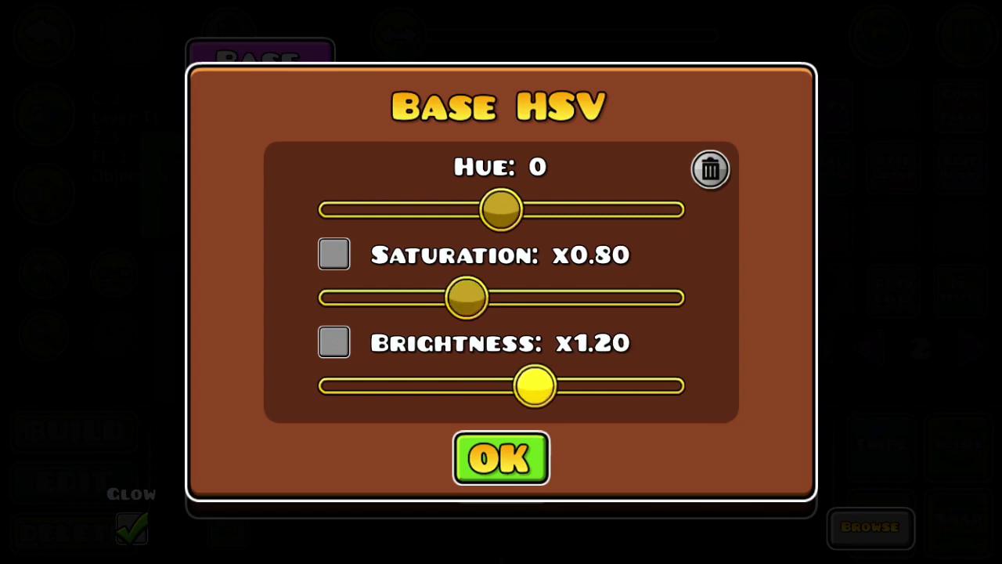
left_click(501, 458)
left_click(501, 474)
left_click(820, 347)
left_click(43, 333)
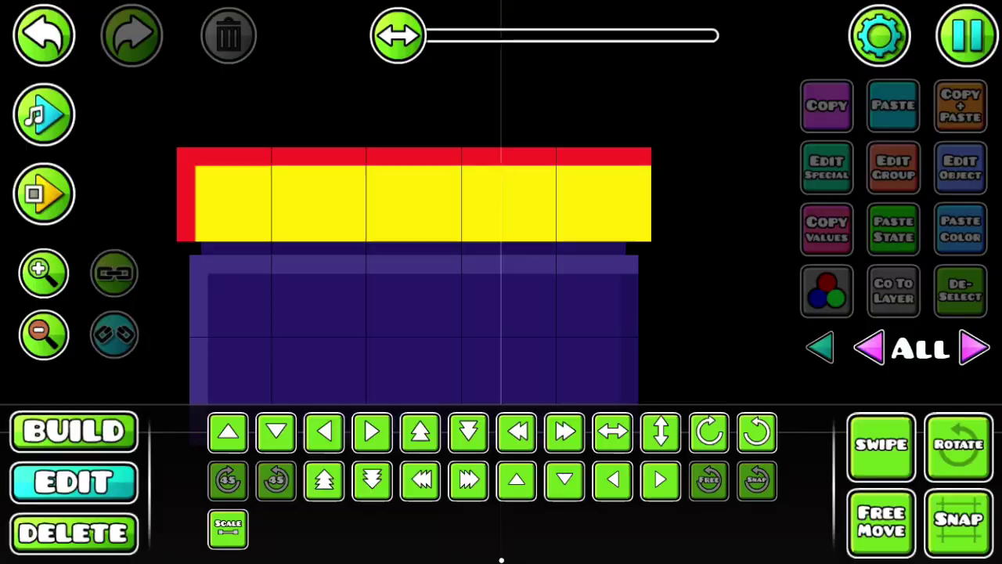
- Try colour channels 4 and 2 for the outline, confirm and deselect
left_click(961, 167)
left_click(229, 141)
left_click(501, 458)
left_click(615, 306)
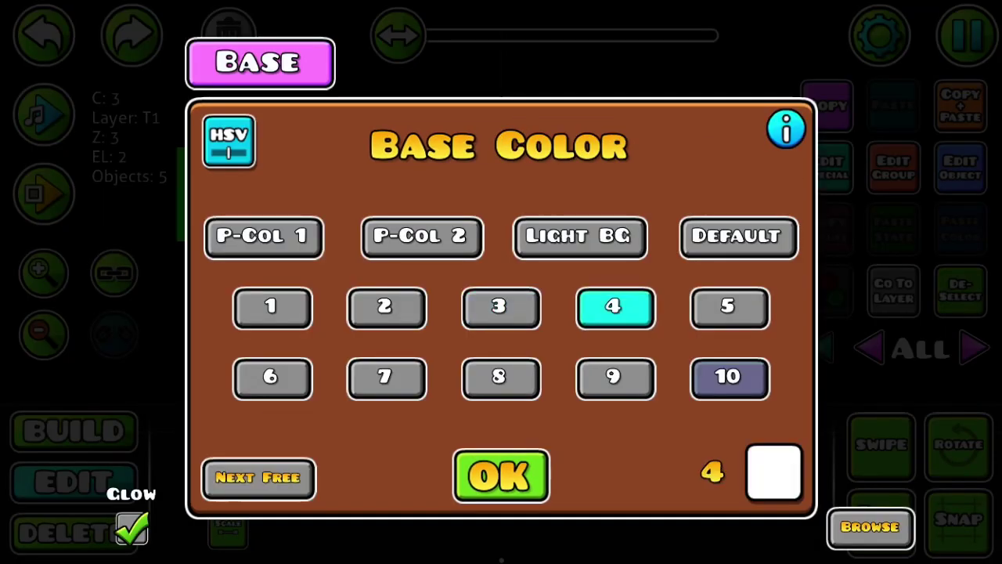
left_click(386, 305)
left_click(502, 475)
left_click(960, 289)
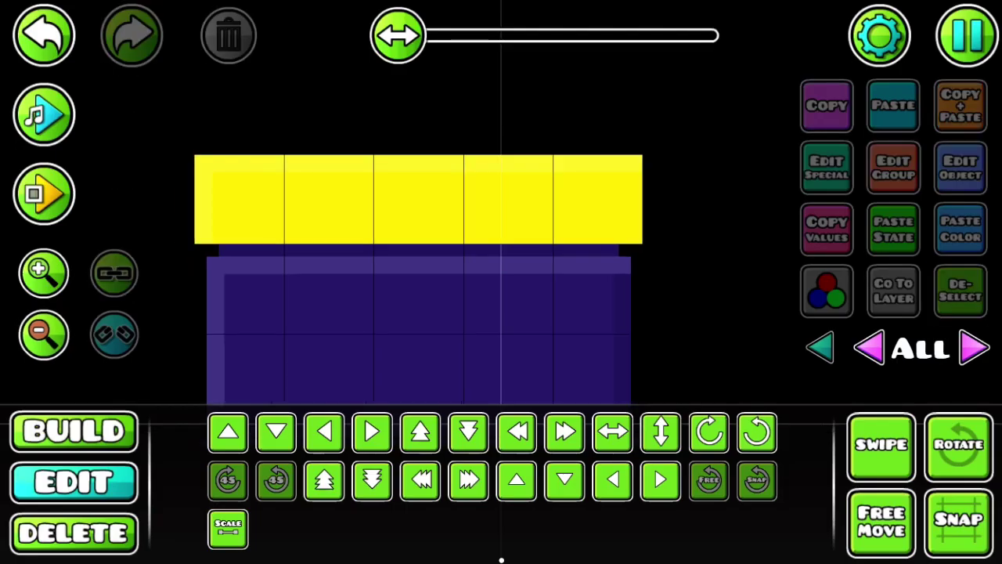
- Set the outline's saturation to x0.50 and brightness to x1.66
left_click(961, 167)
left_click(228, 140)
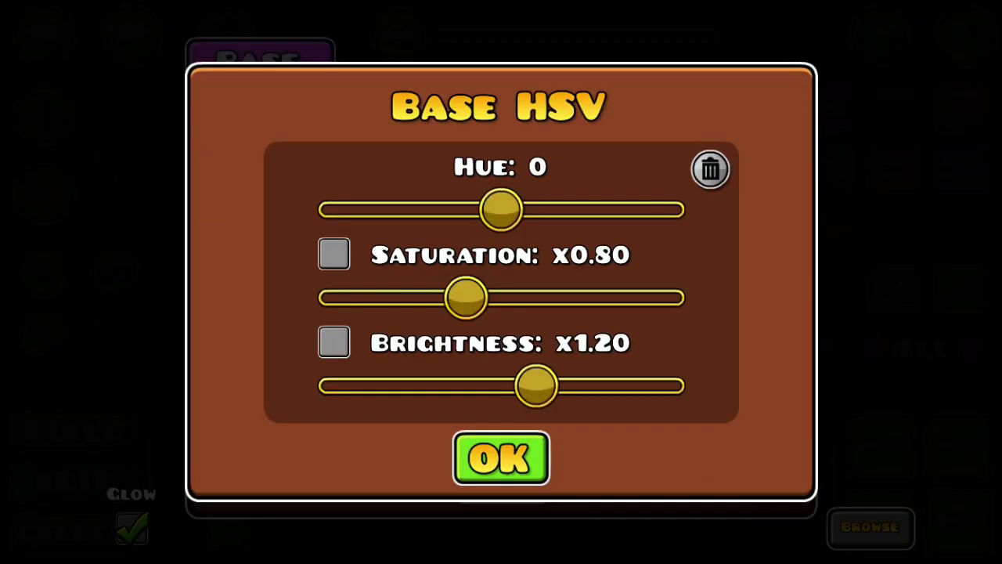
left_click_drag(466, 297, 431, 297)
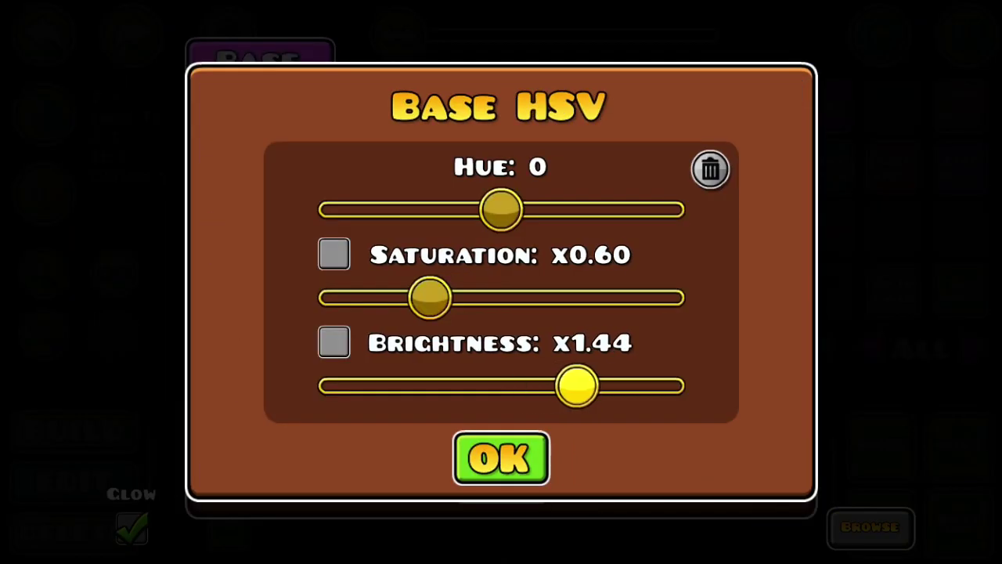
left_click_drag(577, 386, 592, 385)
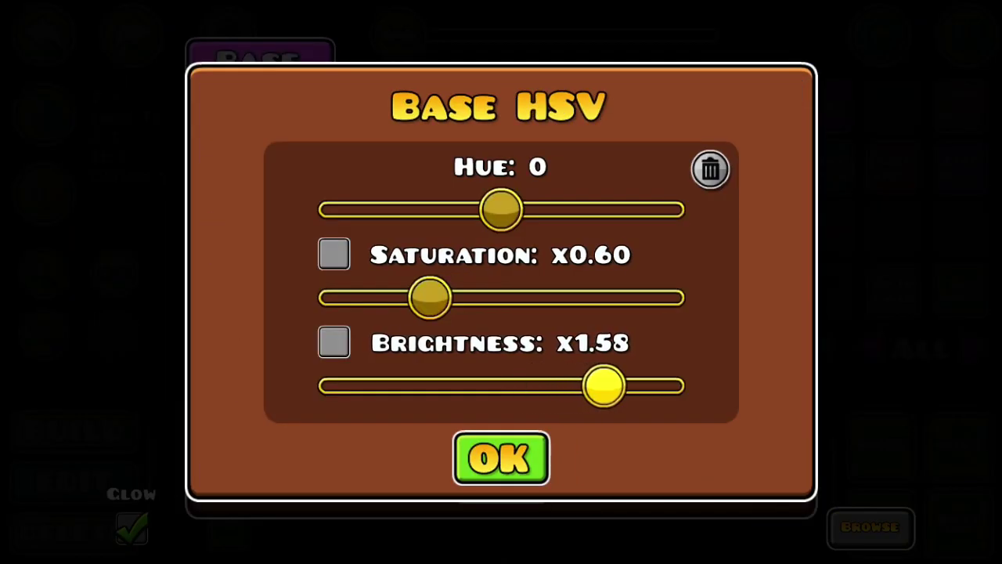
left_click(501, 458)
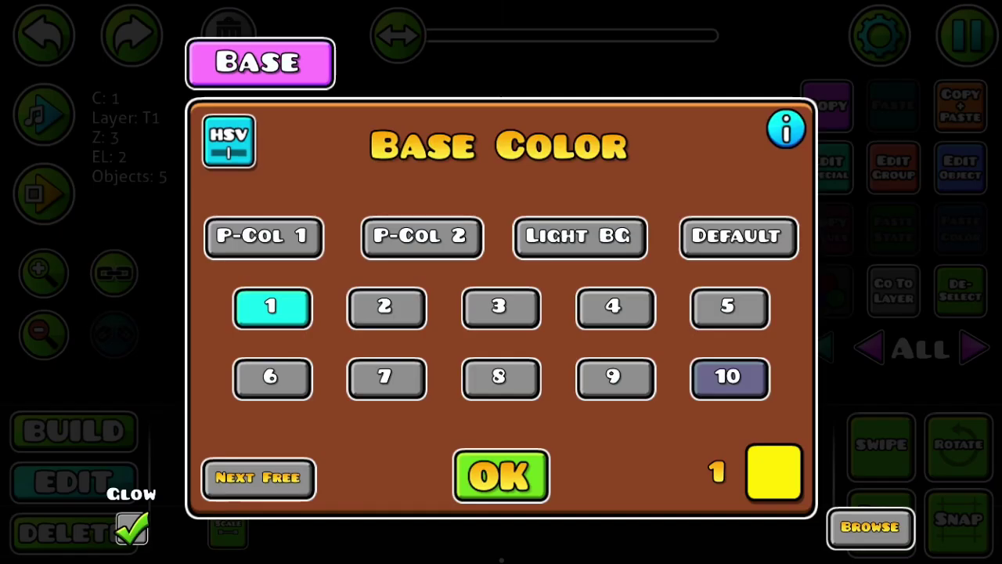
left_click(228, 142)
left_click_drag(434, 297, 420, 298)
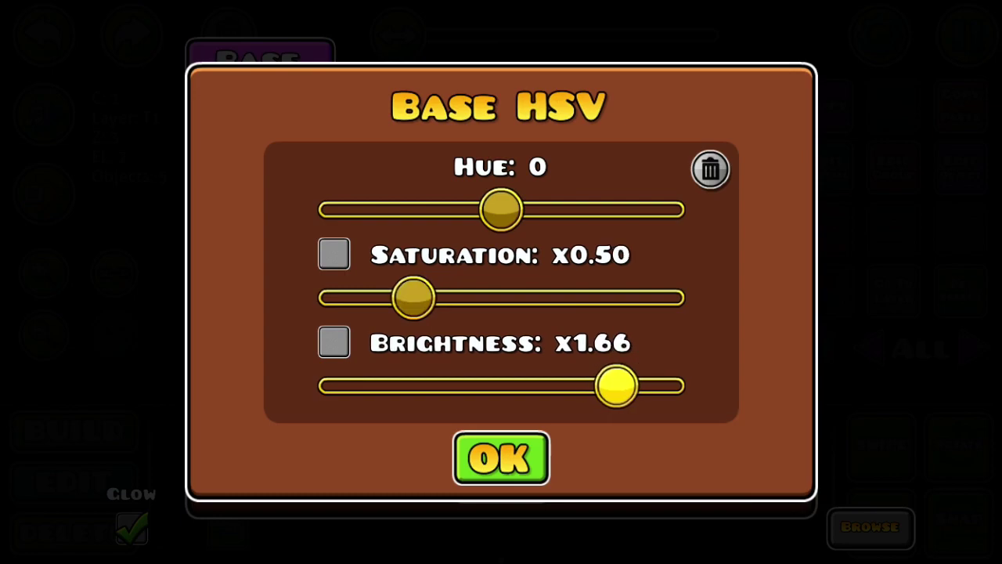
left_click(501, 458)
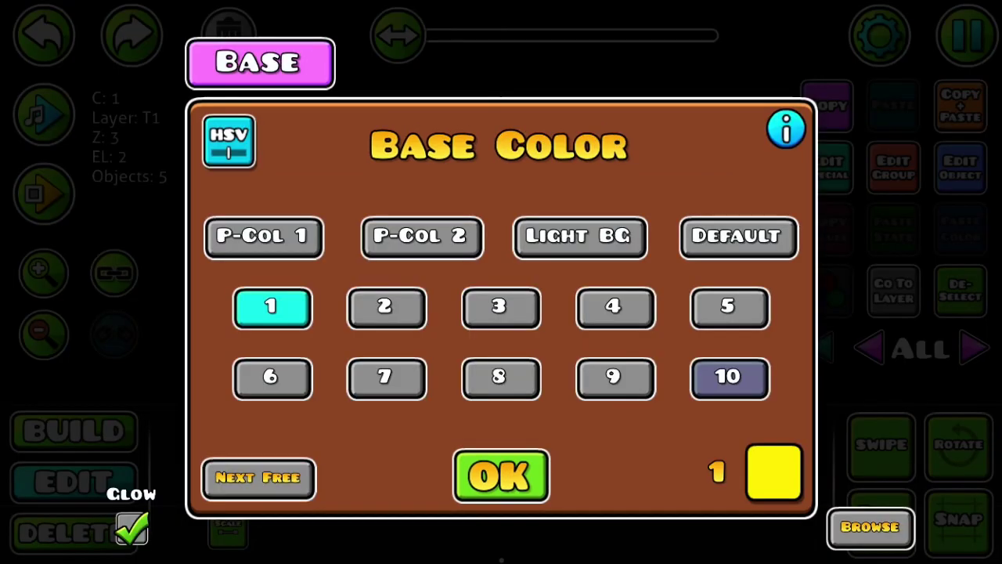
left_click(499, 474)
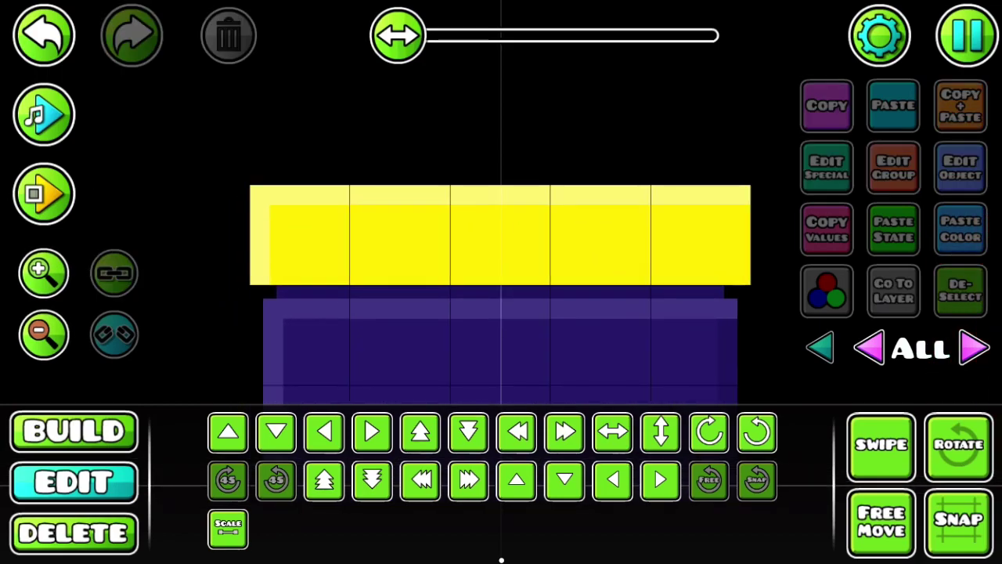
- Select the five linked outline pieces and bring up their base colour HSV adjustments
left_click(501, 235)
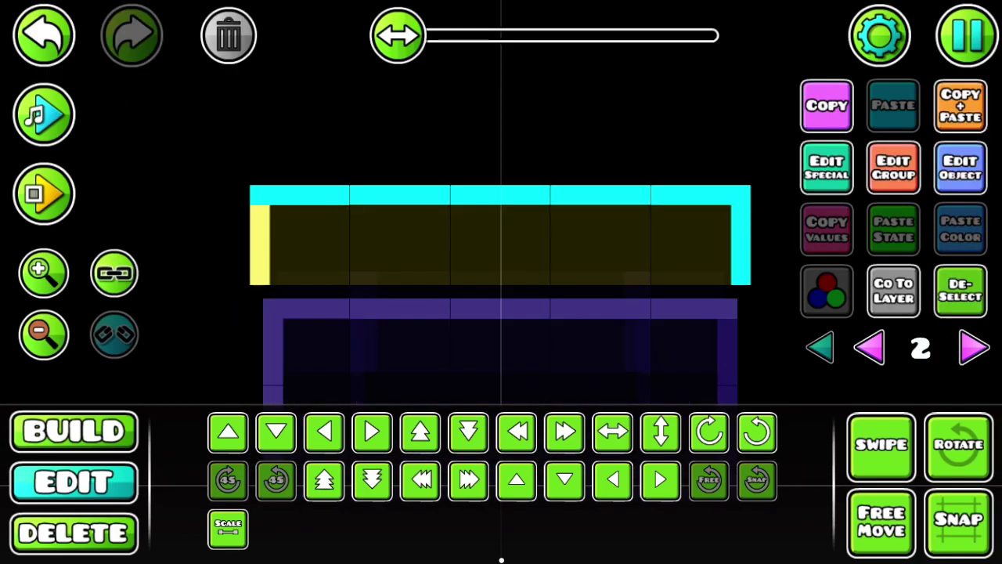
left_click(893, 167)
left_click(501, 512)
left_click(960, 167)
left_click(226, 141)
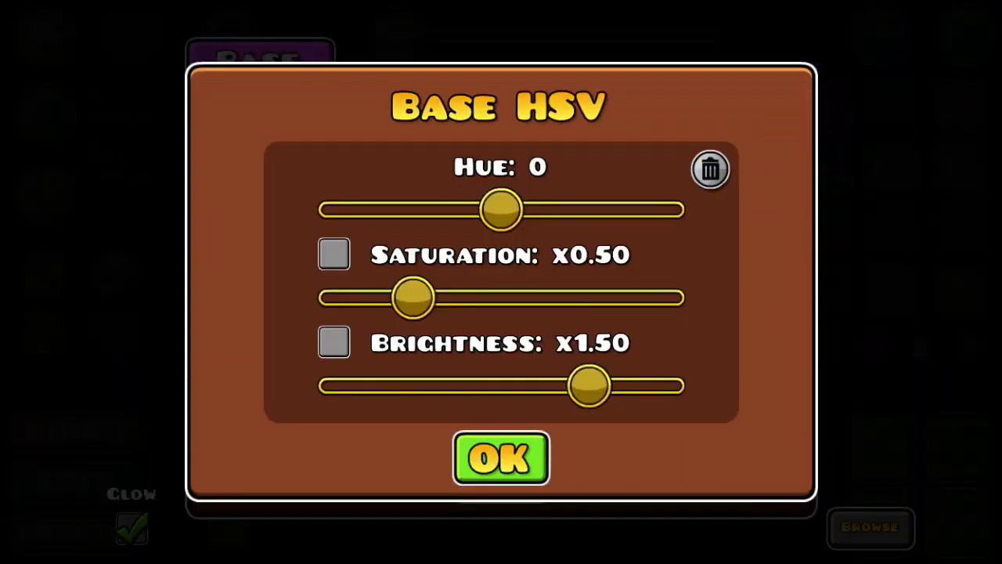
- Set the base colour hue to -6 with saturation and brightness at x1.00
left_click(710, 169)
left_click_drag(501, 386, 483, 385)
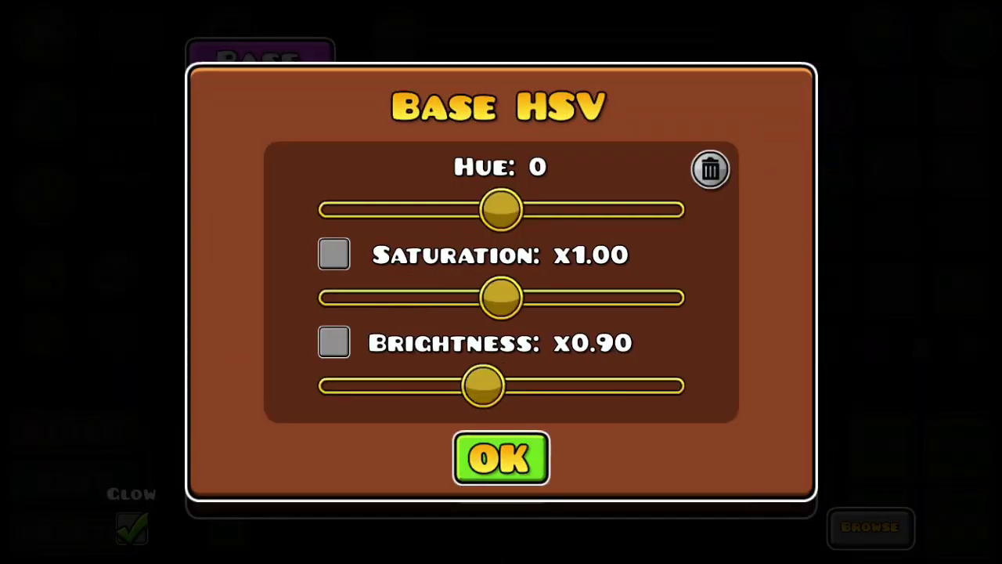
left_click(501, 458)
left_click(501, 512)
left_click(960, 290)
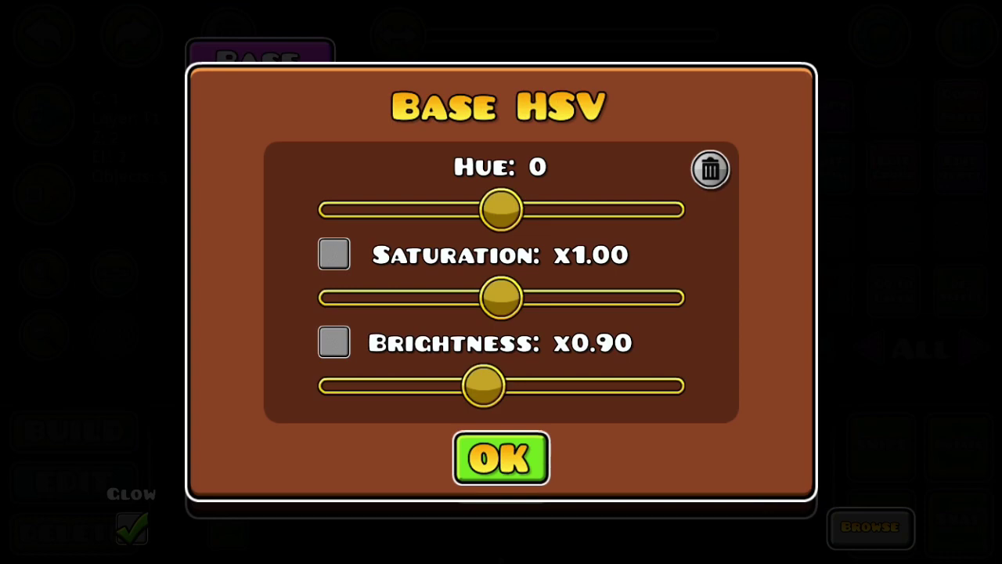
left_click_drag(484, 385, 501, 386)
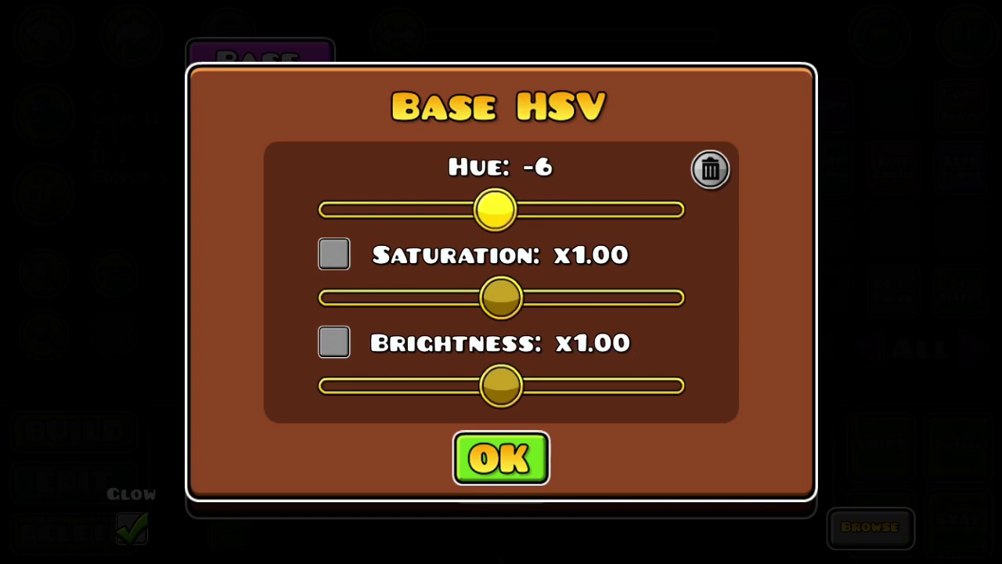
left_click(502, 458)
left_click(501, 474)
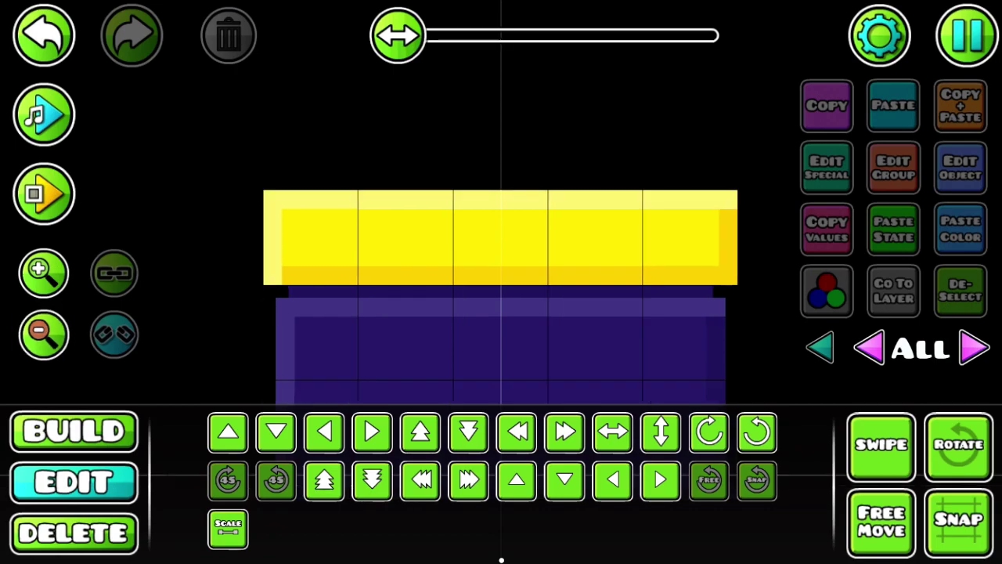
left_click(43, 272)
left_click(43, 272)
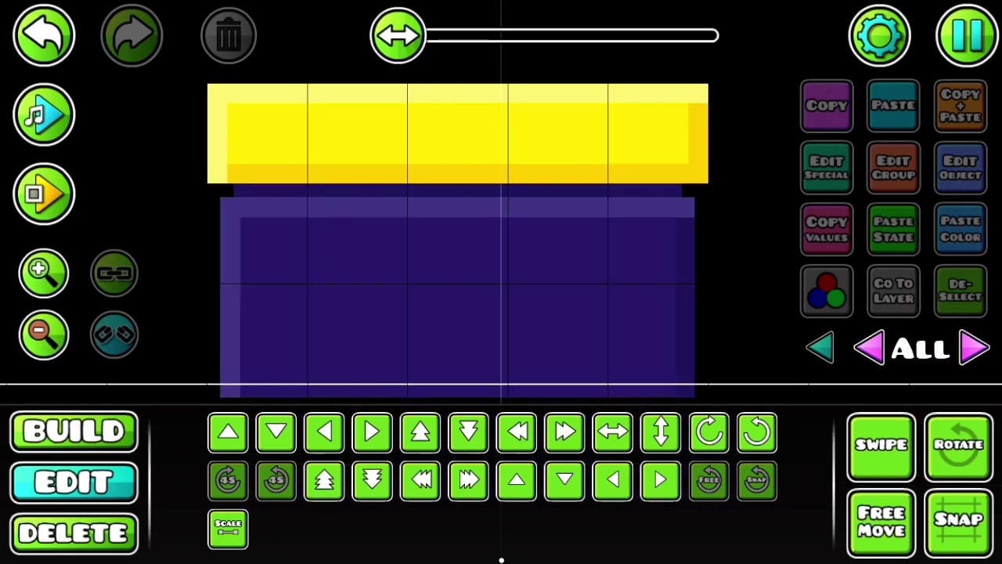
mouse_move(470, 235)
left_mouse_down()
mouse_move(407, 245)
mouse_move(399, 277)
mouse_move(353, 283)
left_mouse_up()
mouse_move(352, 235)
left_mouse_down()
mouse_move(493, 228)
mouse_move(433, 218)
mouse_move(464, 239)
left_mouse_up()
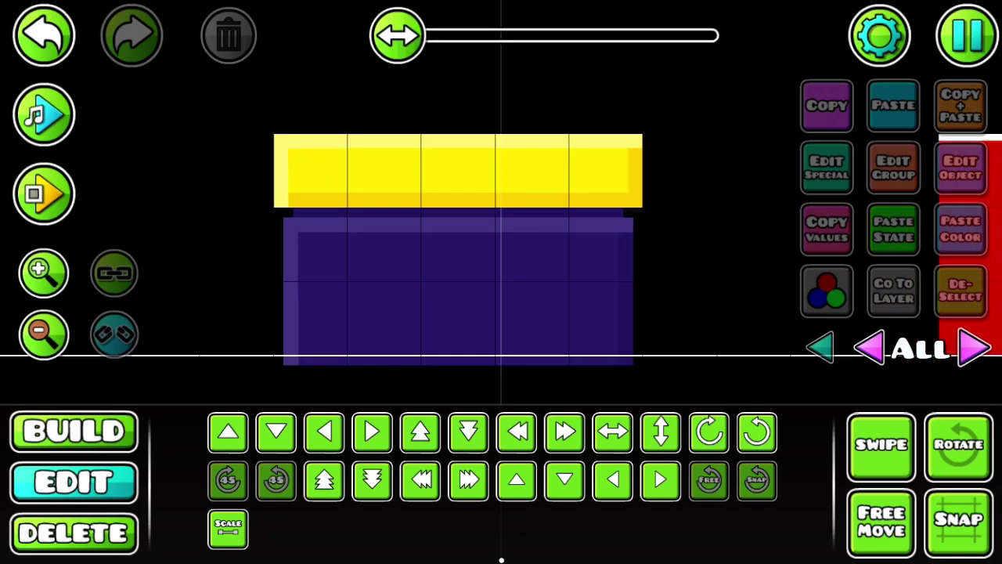
left_click(975, 349)
left_click(974, 348)
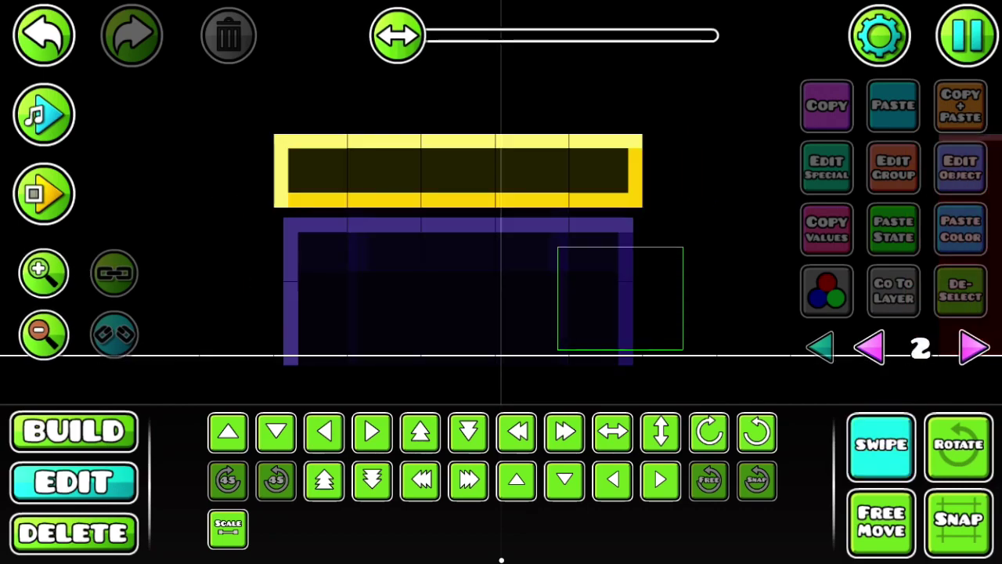
left_click_drag(557, 248, 683, 349)
left_click(869, 348)
left_click(869, 348)
left_click(43, 333)
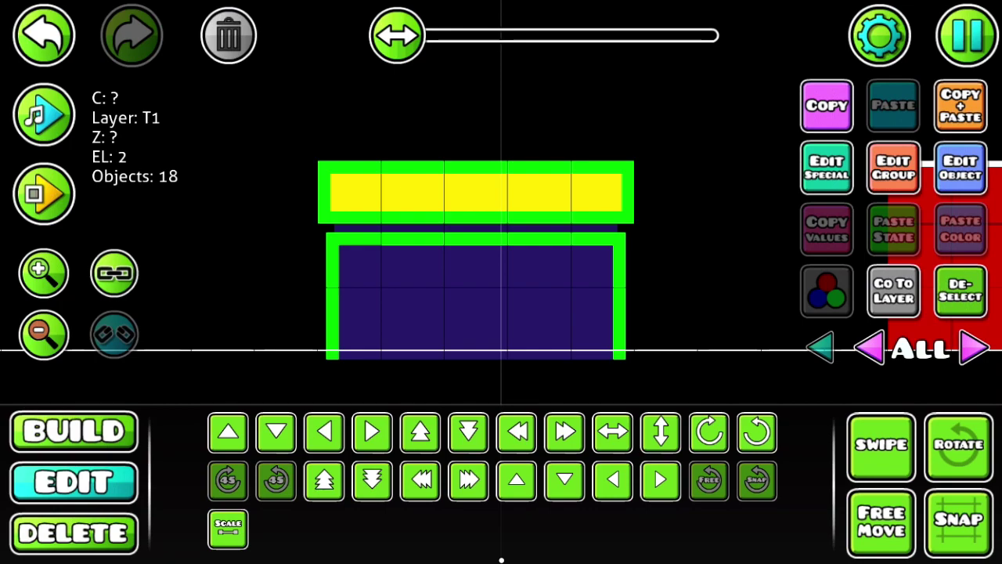
mouse_move(235, 235)
left_mouse_down()
mouse_move(172, 224)
mouse_move(228, 207)
mouse_move(233, 224)
mouse_move(314, 288)
left_mouse_up()
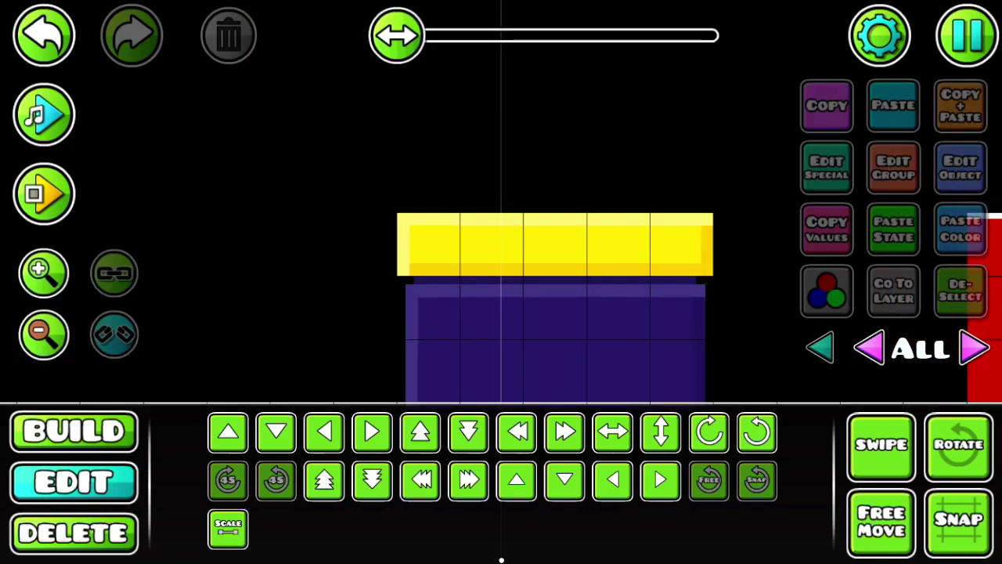
mouse_move(555, 244)
left_mouse_down()
mouse_move(479, 183)
mouse_move(517, 194)
mouse_move(481, 162)
mouse_move(529, 194)
mouse_move(455, 174)
mouse_move(438, 157)
mouse_move(466, 168)
mouse_move(400, 160)
mouse_move(336, 179)
mouse_move(473, 188)
mouse_move(505, 423)
mouse_move(501, 258)
left_mouse_up()
left_click(462, 227)
left_click(880, 444)
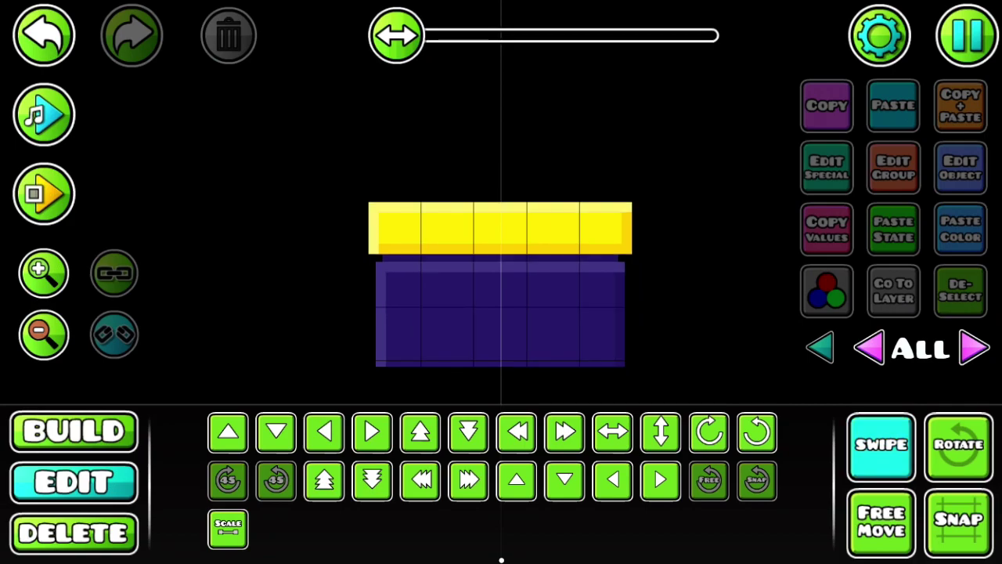
left_click_drag(479, 317, 623, 362)
- Delete the four lower-right purple blocks, then try shifting the thin edge piece left and undo it
left_click(228, 36)
left_click(44, 273)
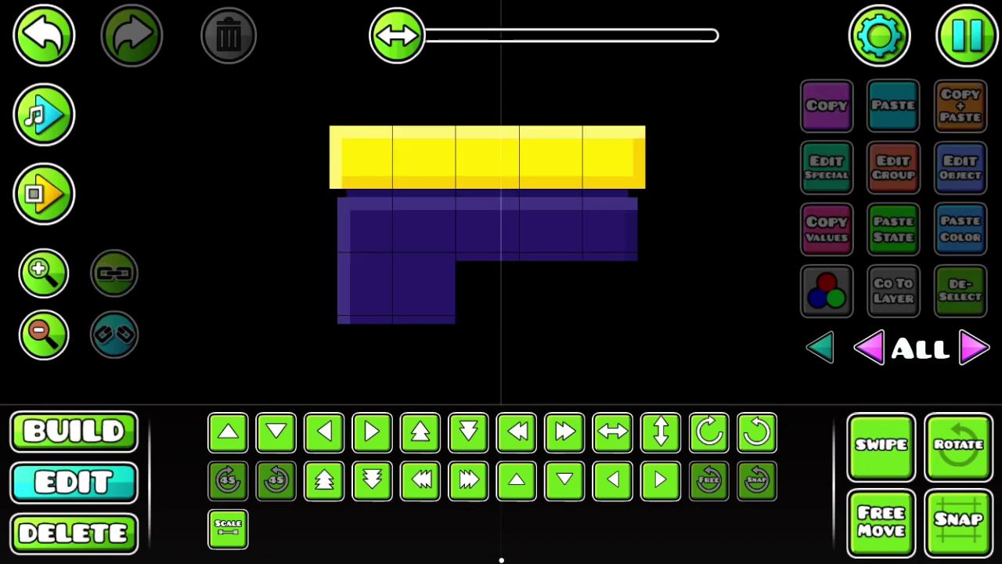
left_click(44, 273)
left_click(640, 216)
left_click(685, 216)
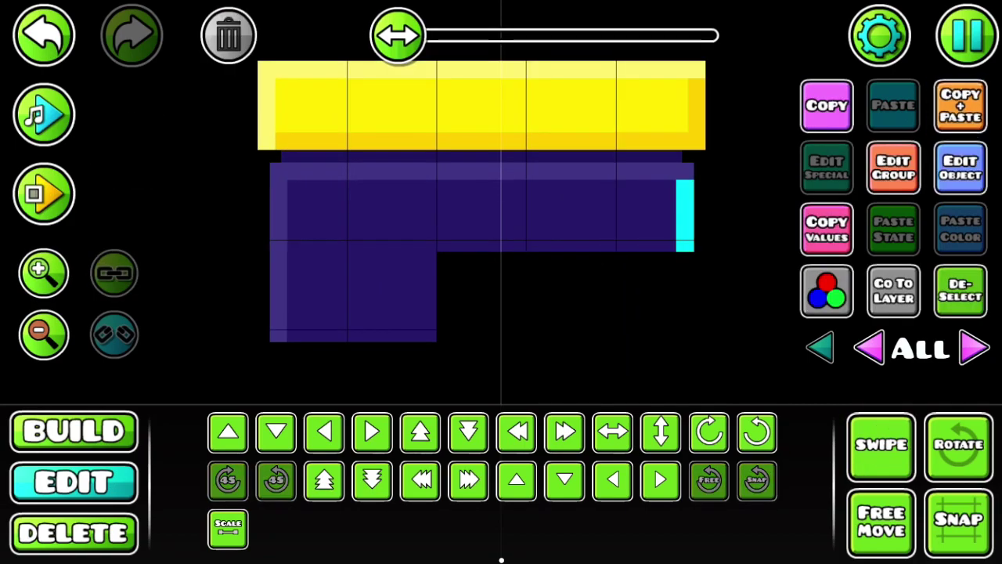
left_click(324, 431)
left_click(324, 431)
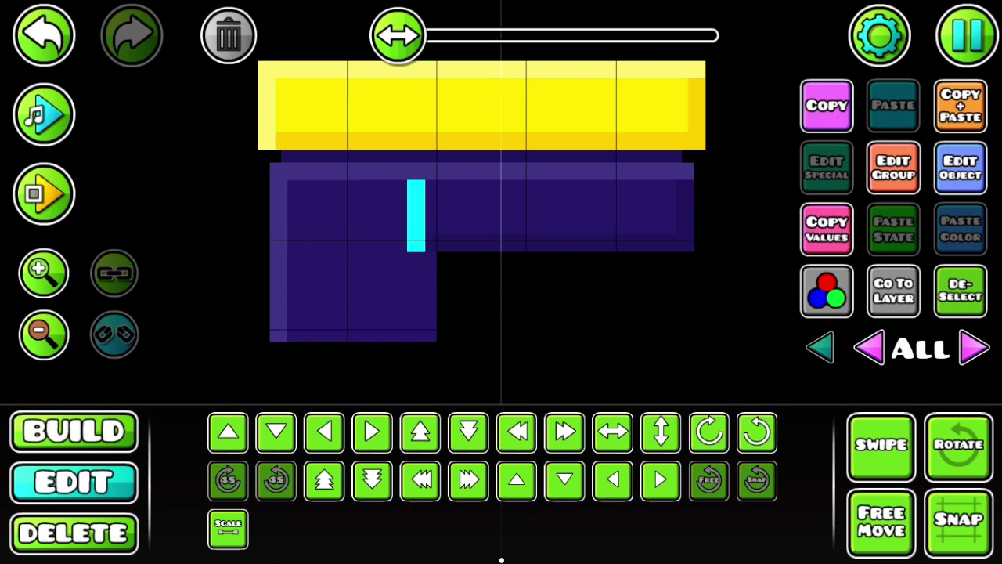
left_click(228, 35)
left_click(43, 36)
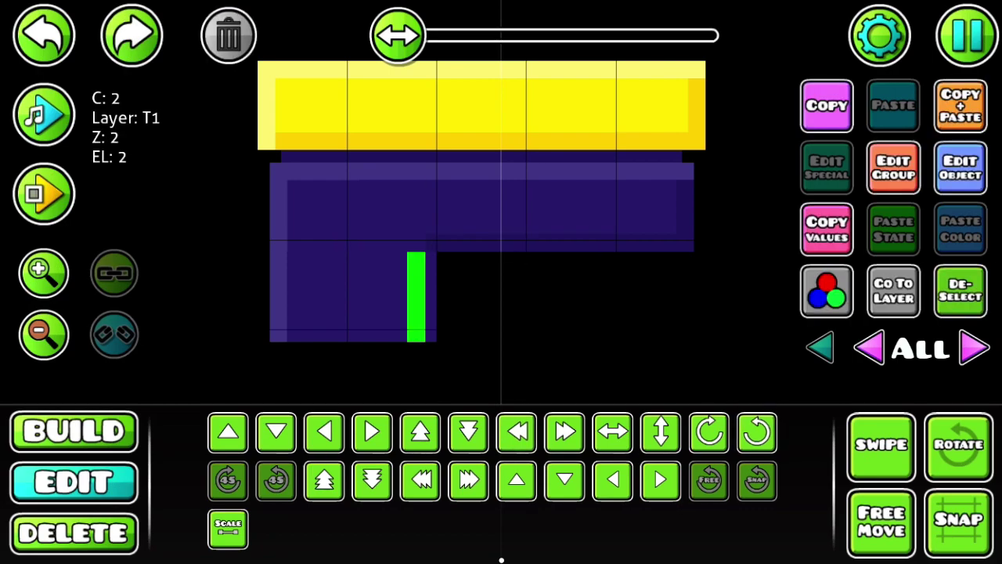
- Nudge the thin edge piece up, undo it, and show objects on all layers
left_click(960, 106)
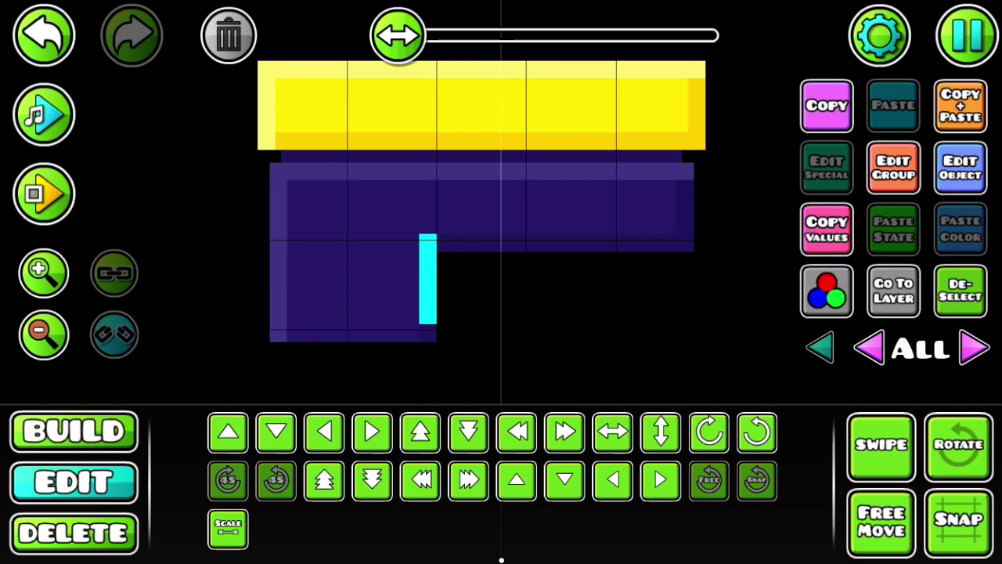
left_click(44, 35)
left_click(893, 289)
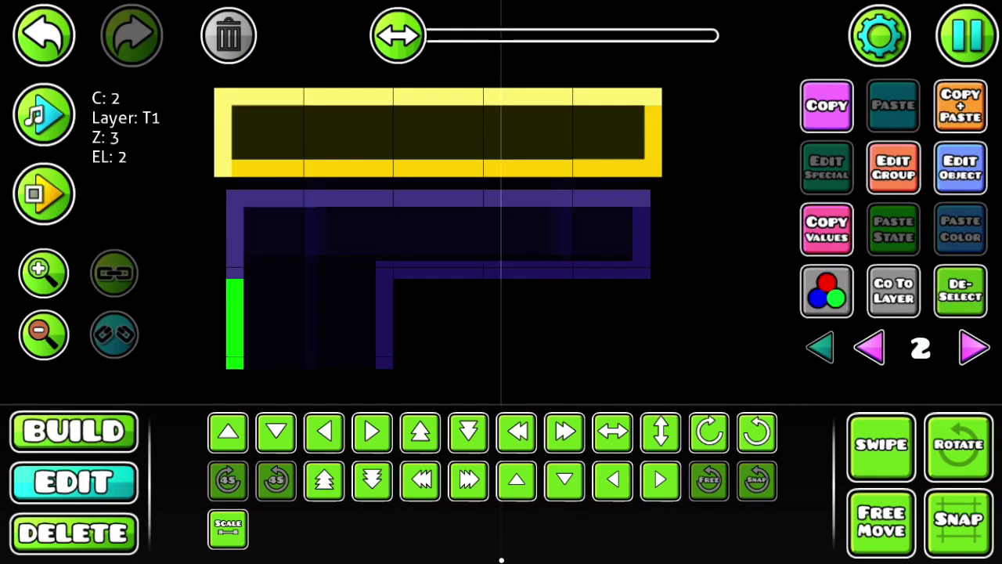
left_click(820, 347)
- Box-select the lower-left purple blocks and duplicate them one block lower
left_click(961, 290)
left_click(881, 444)
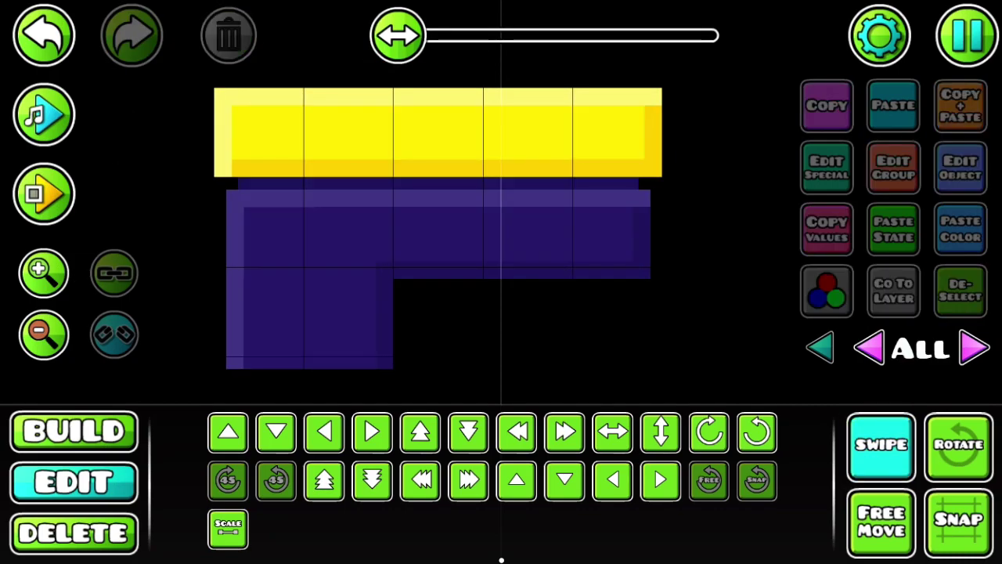
left_click_drag(212, 258, 404, 376)
left_click(961, 106)
left_click(276, 431)
left_click(960, 289)
mouse_move(470, 235)
left_mouse_down()
mouse_move(462, 252)
mouse_move(400, 184)
left_mouse_up()
left_click(974, 347)
- Show only editor layer 3 and bring up the chain and decoration objects in Build mode
left_click(974, 347)
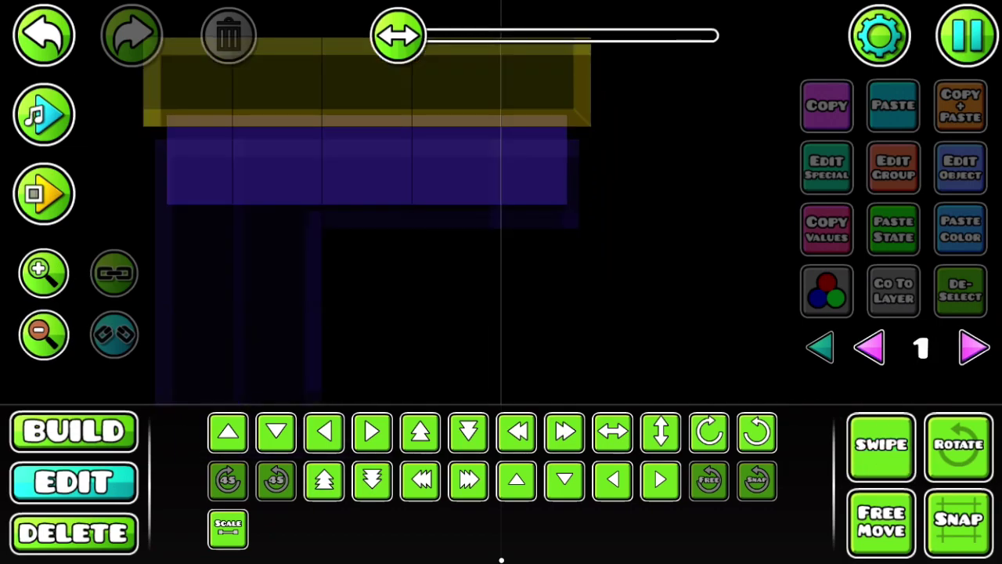
left_click(974, 347)
left_click(74, 431)
left_click(974, 347)
left_click_drag(470, 235, 495, 252)
left_click(552, 389)
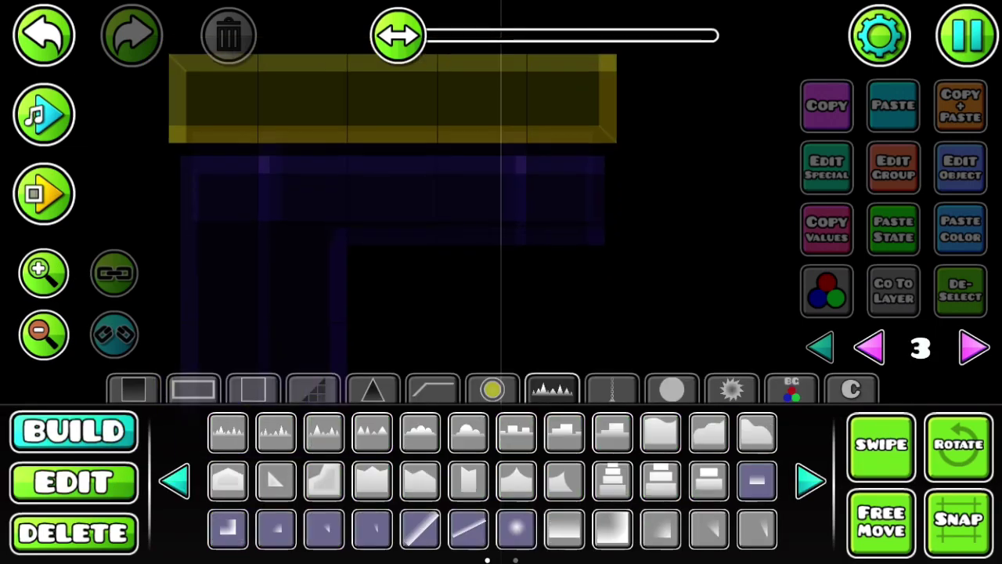
left_click(612, 389)
scroll(405, 157, "up", 2)
- Show all layers, then zoom out and recentre the view on the structure
left_click(820, 347)
left_click_drag(391, 235, 522, 220)
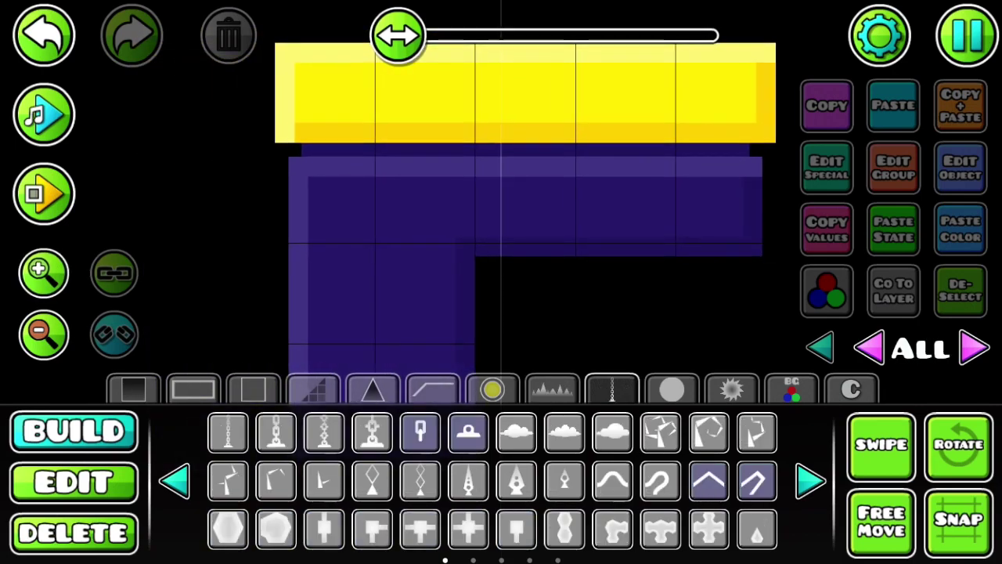
left_click(73, 481)
mouse_move(470, 274)
left_mouse_down()
mouse_move(407, 214)
mouse_move(407, 109)
mouse_move(407, 227)
left_mouse_up()
left_click(44, 332)
left_click(44, 333)
left_click(44, 332)
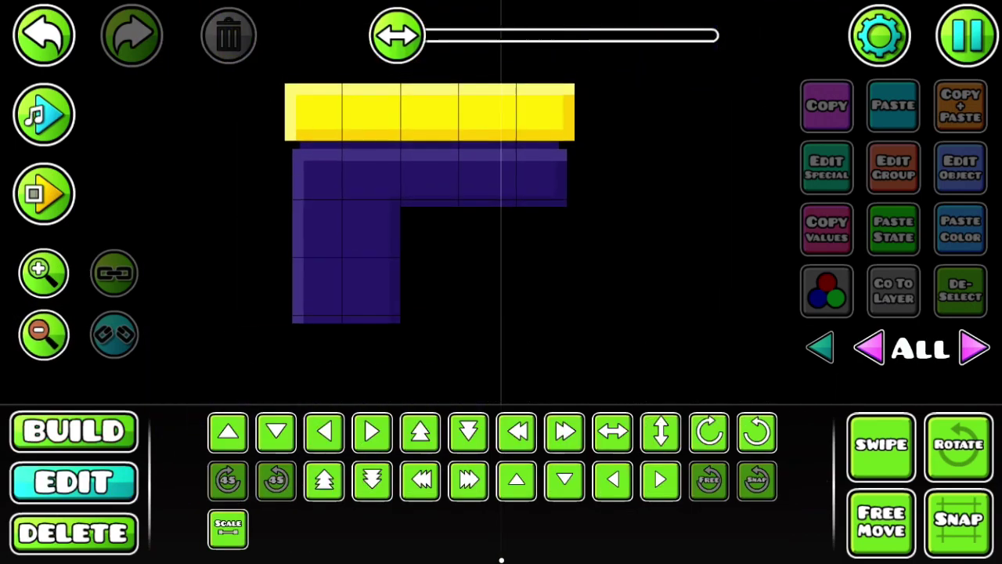
left_click(44, 332)
mouse_move(431, 137)
left_mouse_down()
mouse_move(479, 354)
mouse_move(463, 360)
mouse_move(446, 191)
left_mouse_up()
left_click(44, 272)
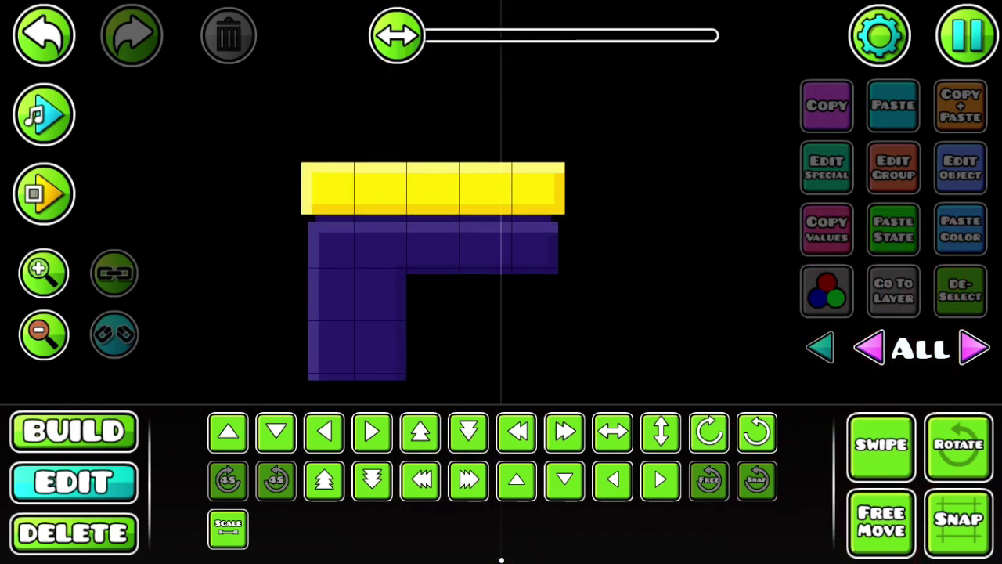
left_click(44, 272)
- Step the visible layer from 0 up to 3 in Build mode and zoom in
left_click(975, 347)
left_click(44, 272)
left_click(974, 347)
left_click(73, 430)
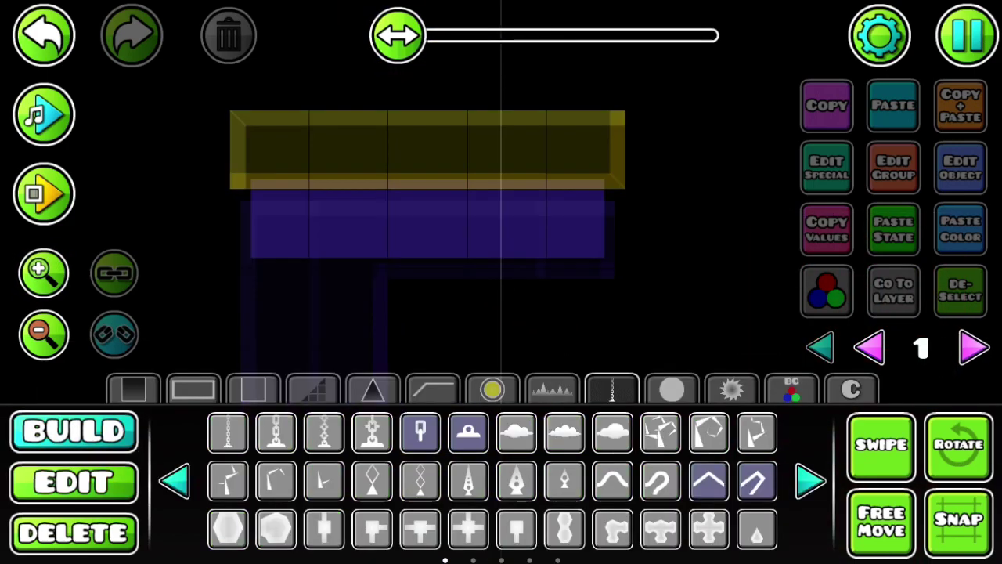
left_click(975, 347)
left_click(975, 347)
left_click(44, 272)
left_click(43, 272)
- Compare the spike and orb tabs, then show the last page of line and curve decorations
left_click(552, 389)
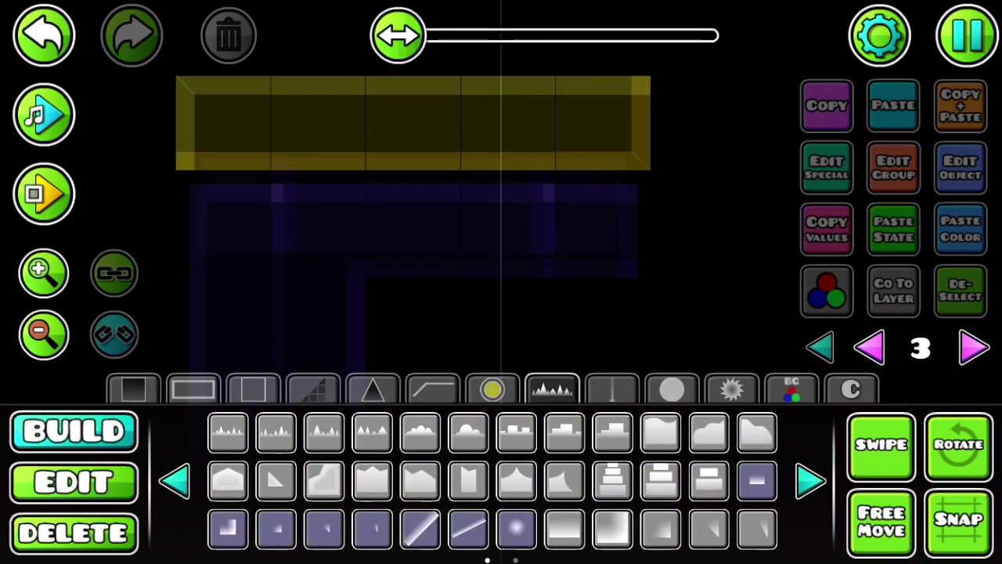
left_click(612, 389)
left_click(491, 389)
left_click(612, 389)
left_click(552, 390)
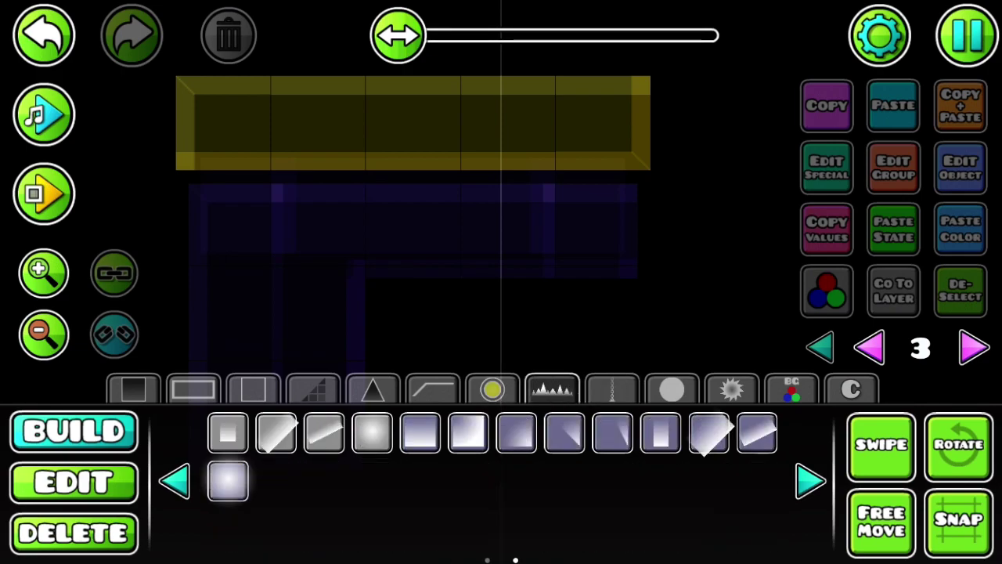
left_click(613, 389)
left_click(174, 480)
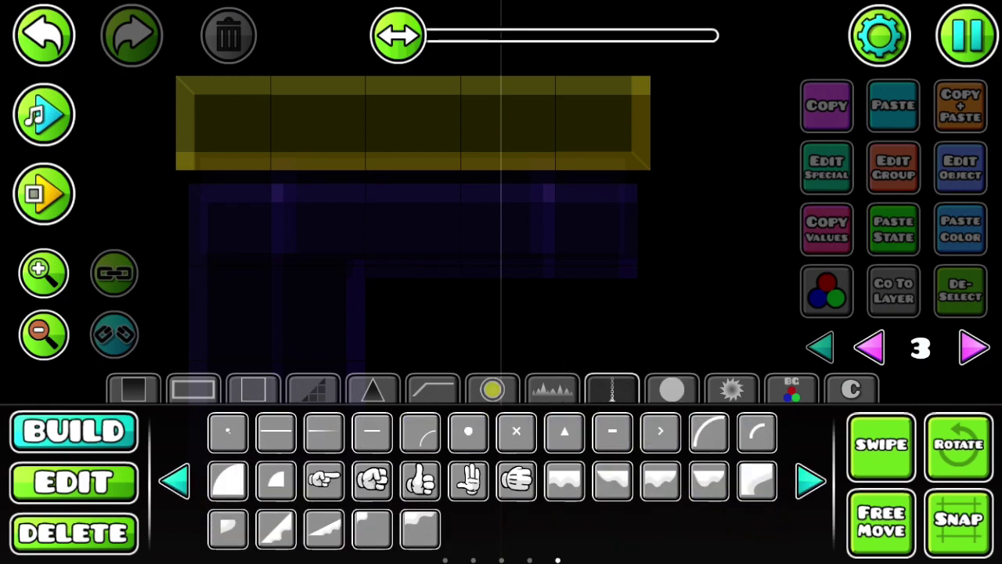
left_click_drag(392, 235, 444, 229)
left_click(43, 35)
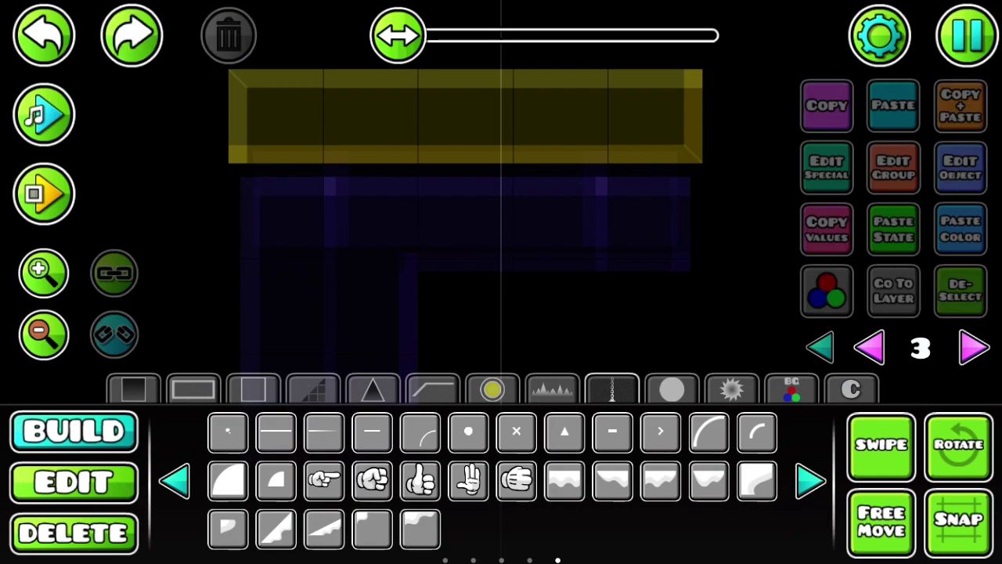
- Select the orb in the purple bar, undoing and restoring its duplicated copy
left_click(131, 35)
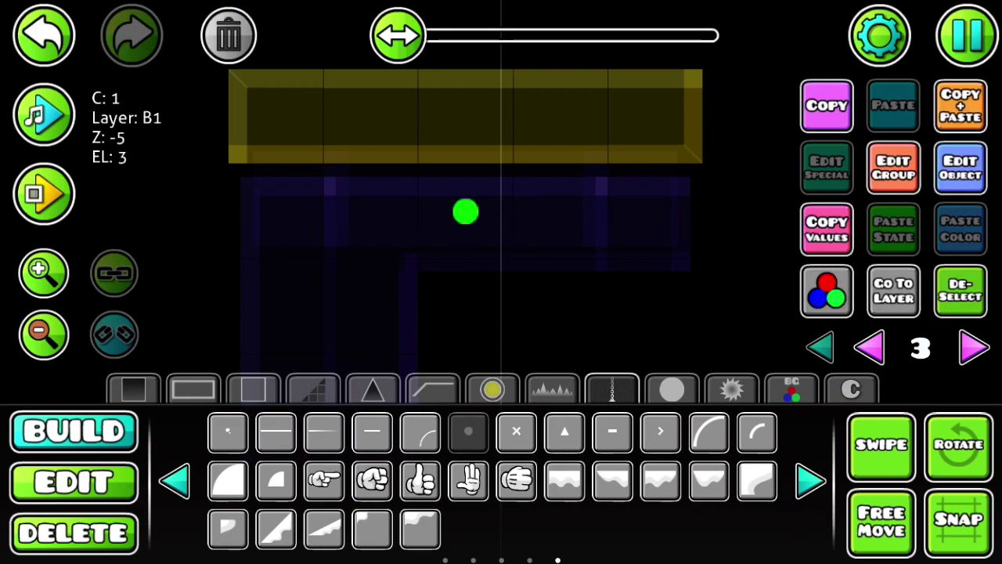
left_click(173, 480)
left_click(173, 480)
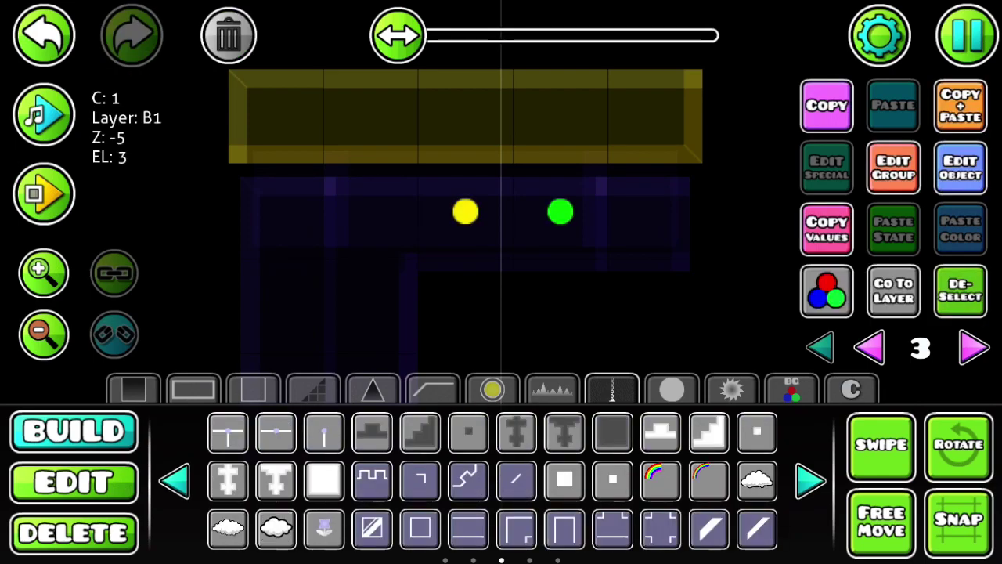
left_click(75, 482)
left_click(960, 290)
left_click(43, 36)
left_click(75, 430)
left_click(43, 35)
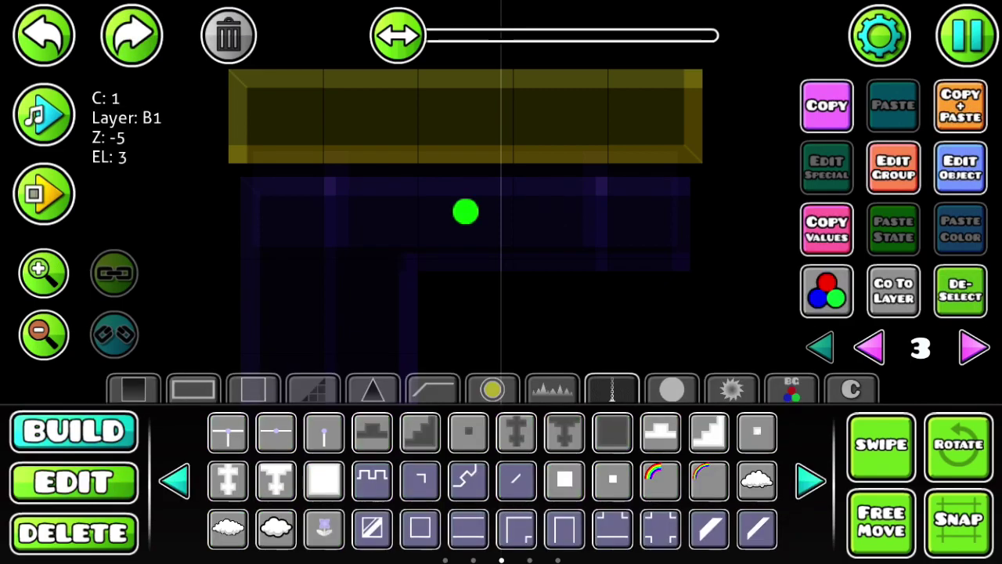
left_click(132, 35)
- Zoom in on the top of the purple bar and delete the yellow orb
left_click(75, 481)
left_click(960, 290)
left_click(820, 347)
left_click(43, 272)
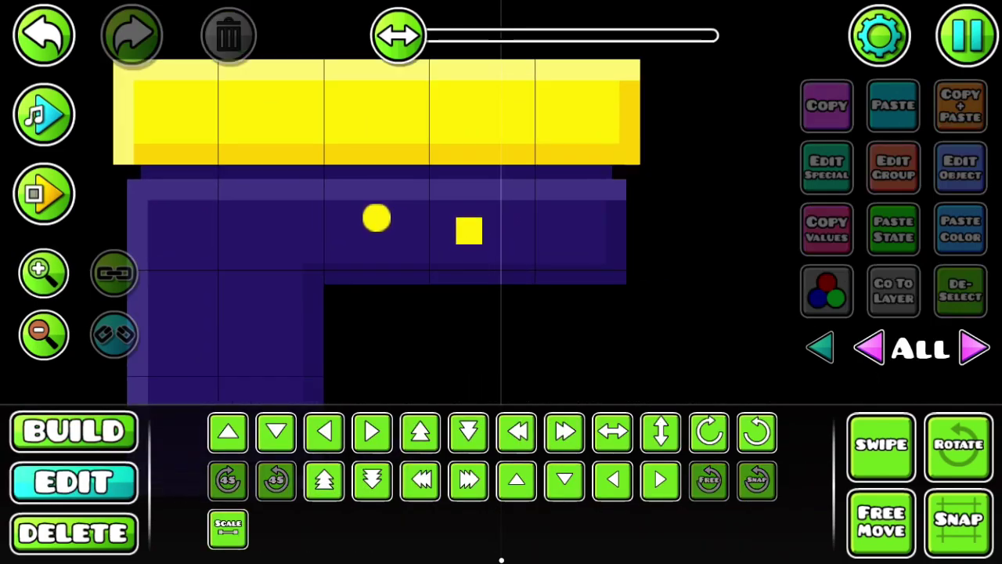
mouse_move(376, 337)
left_mouse_down()
mouse_move(445, 364)
mouse_move(522, 328)
mouse_move(538, 294)
mouse_move(468, 291)
left_mouse_up()
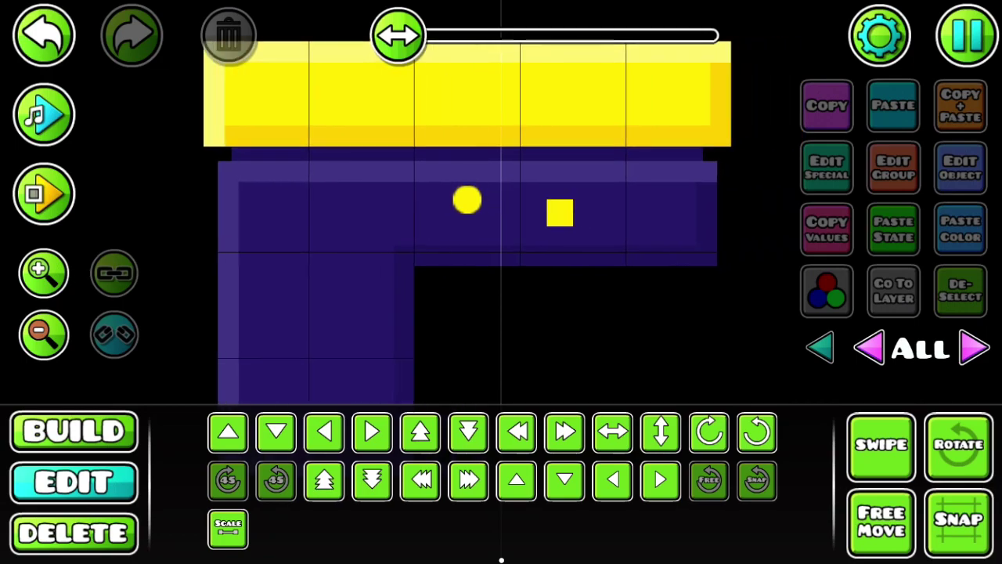
left_click(43, 35)
left_click(74, 533)
left_click(467, 200)
left_click(74, 482)
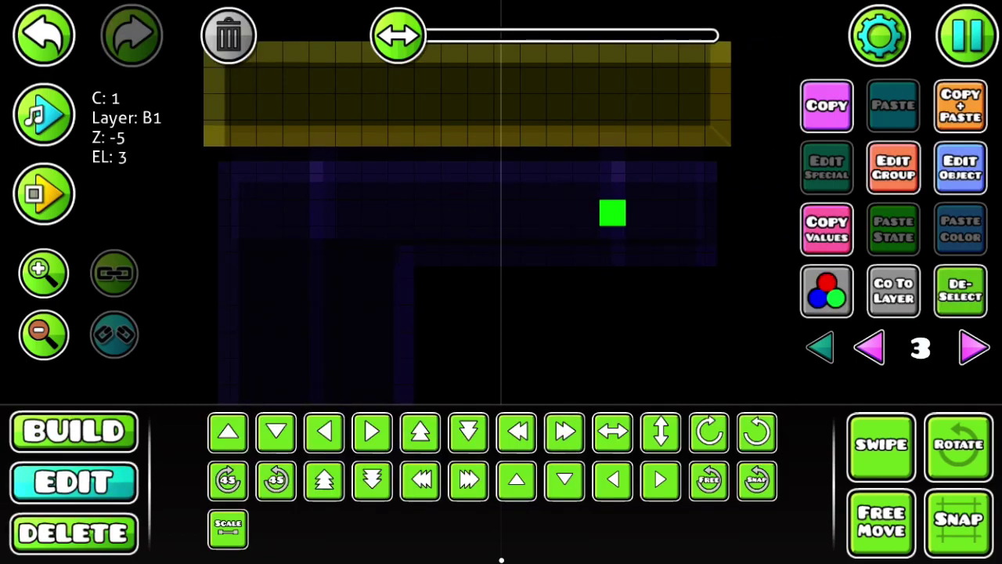
- Raise the square connector's Z order by one to -4 in Edit Group
left_click_drag(470, 313, 404, 335)
left_click(819, 347)
left_click(227, 529)
left_click_drag(470, 313, 433, 360)
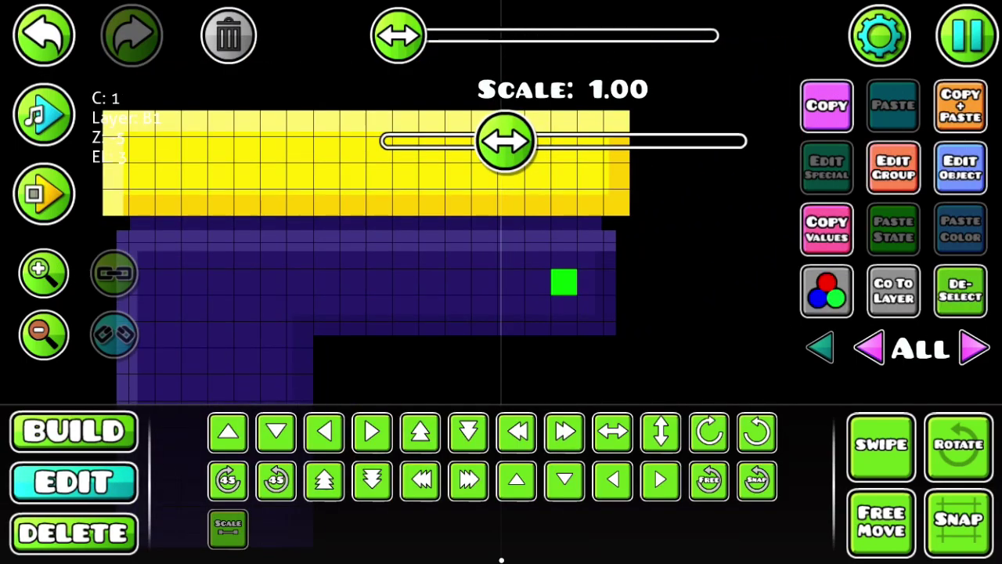
left_click(893, 167)
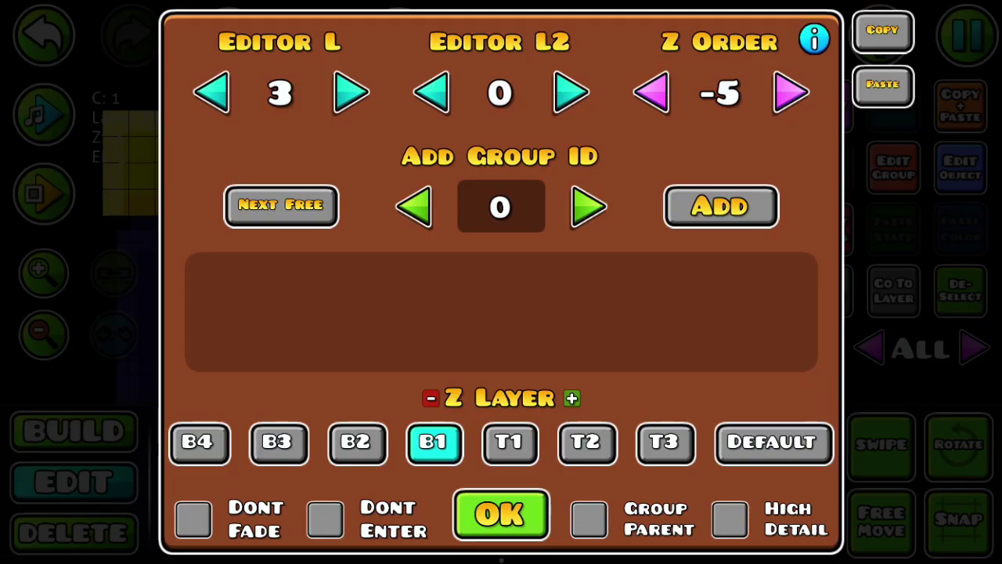
left_click(501, 514)
left_click(894, 166)
left_click(501, 515)
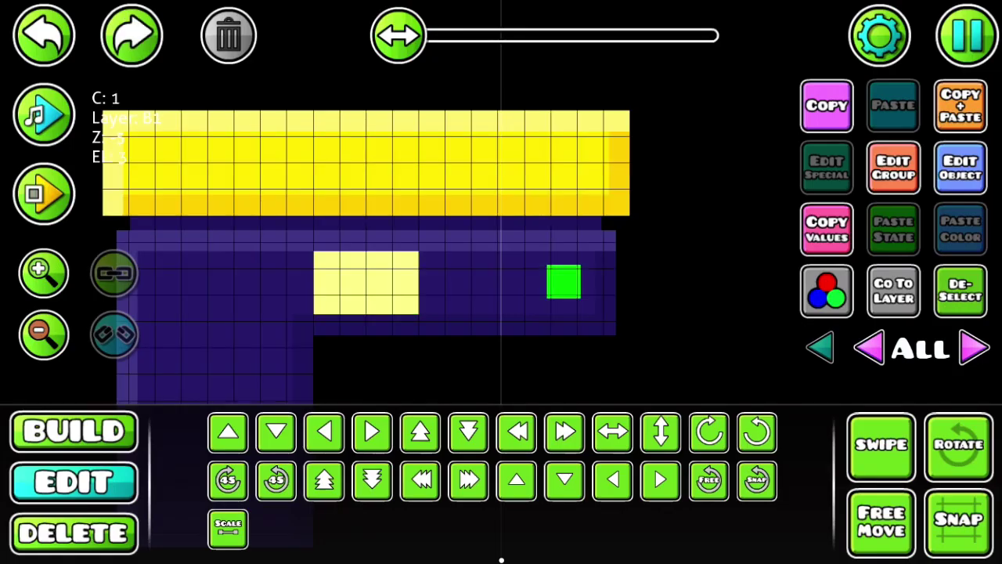
left_click(893, 166)
left_click(792, 89)
left_click(501, 515)
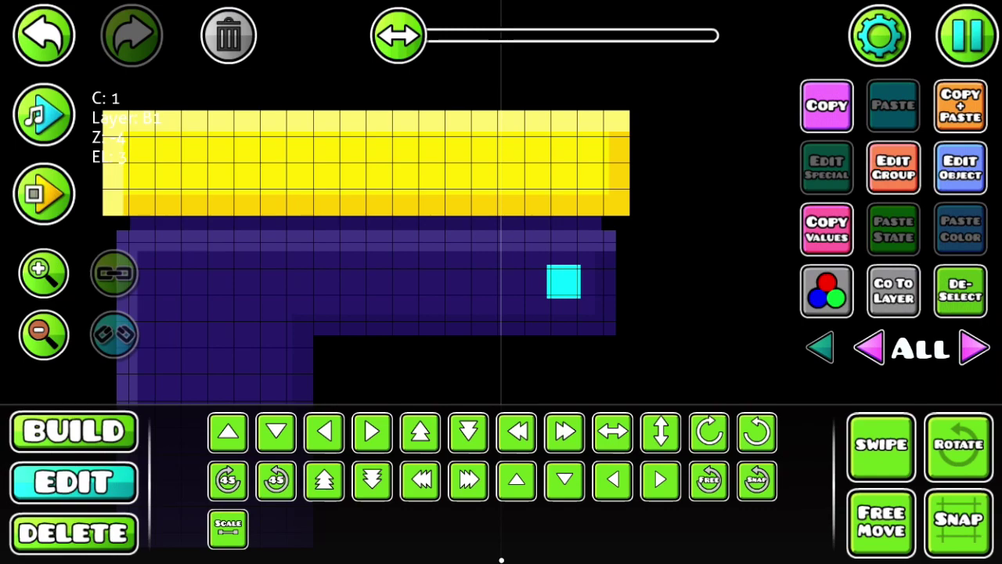
- Shrink the square to 0.86 scale and set its detail colour to channel 2
left_click(228, 528)
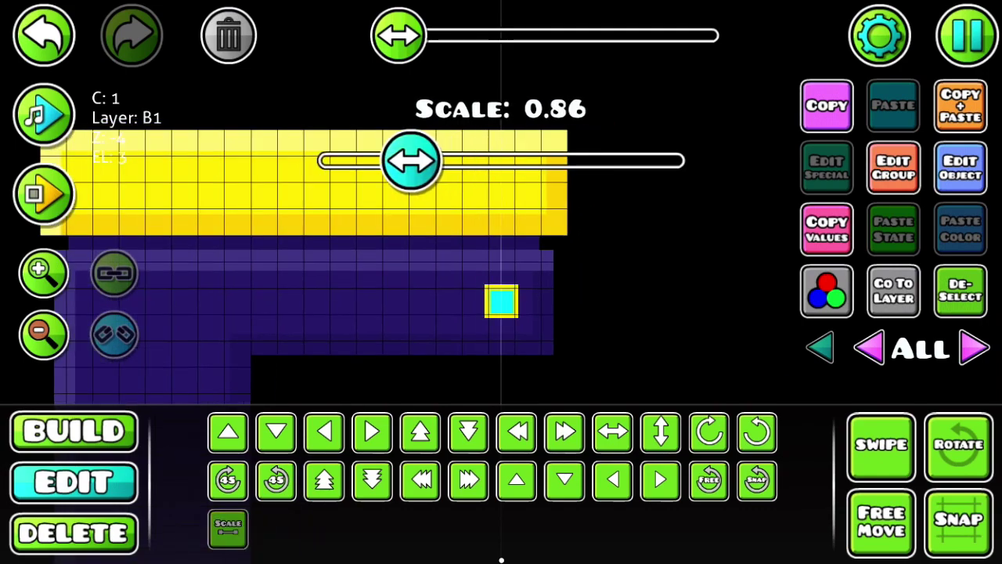
left_click(827, 291)
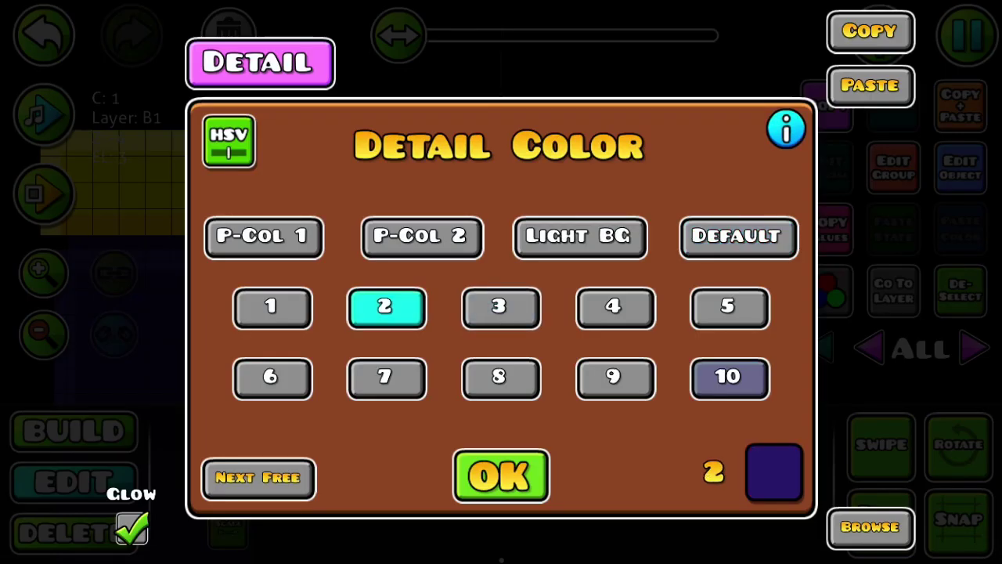
left_click(501, 476)
mouse_move(353, 313)
left_mouse_down()
mouse_move(380, 293)
mouse_move(401, 192)
left_mouse_up()
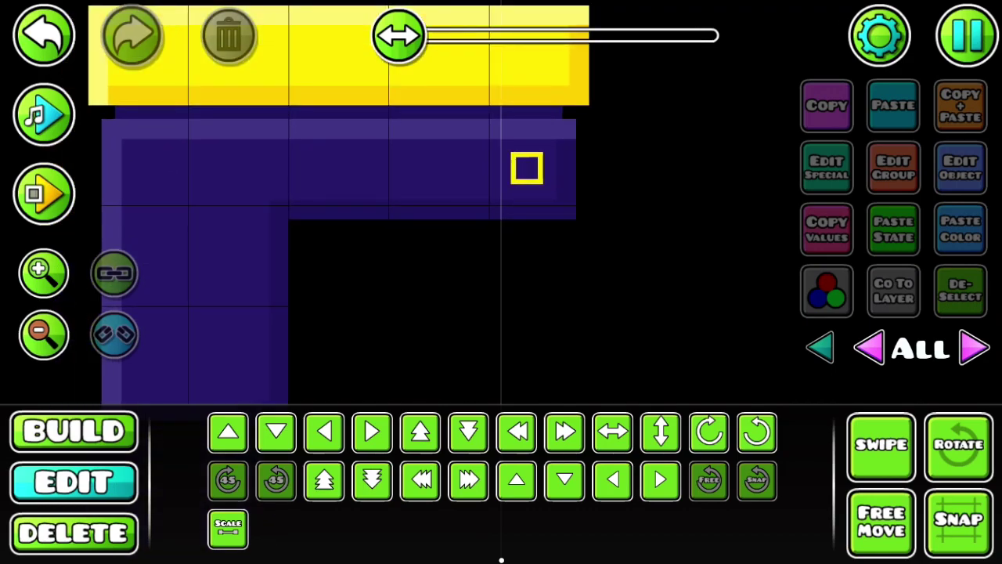
- Step the editor to layer 3 and go back to placing objects beside the square connector
left_click(975, 348)
left_click(975, 348)
left_click(975, 348)
left_click(73, 432)
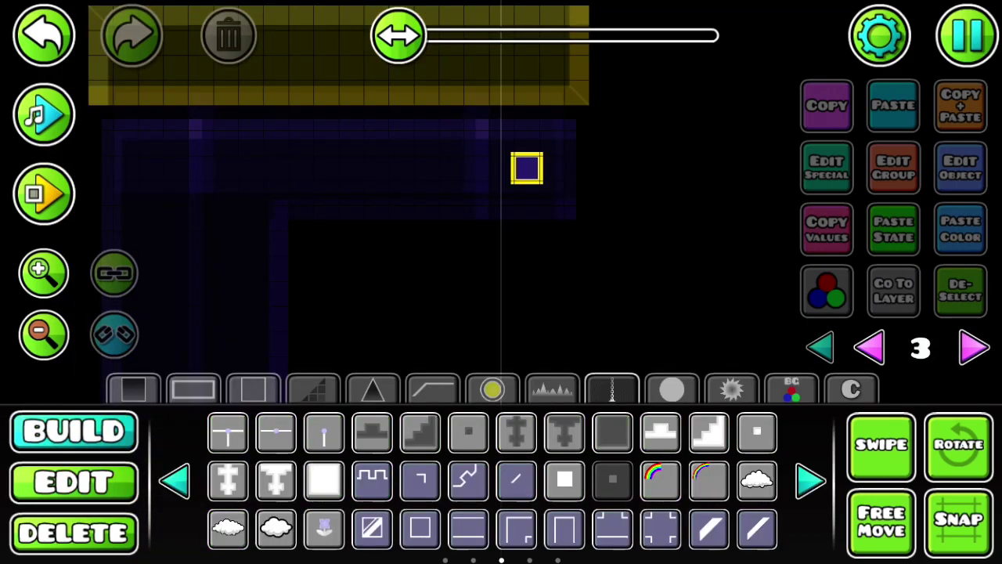
left_click(74, 482)
left_click(526, 168)
left_click(73, 432)
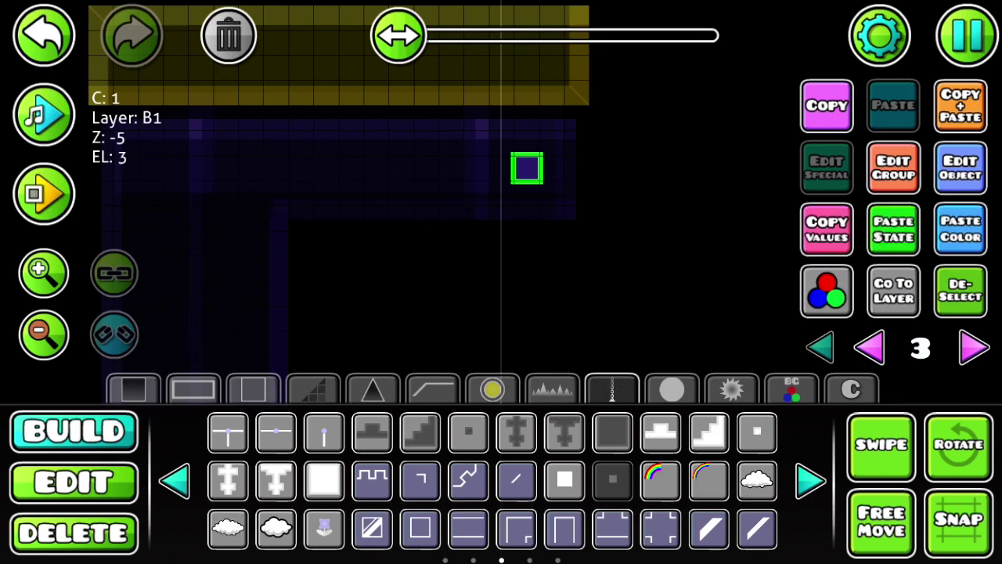
left_click_drag(391, 234, 458, 208)
- Place a thin line below the square and scale it to 2.00
left_click(433, 389)
left_click(613, 389)
left_click(552, 389)
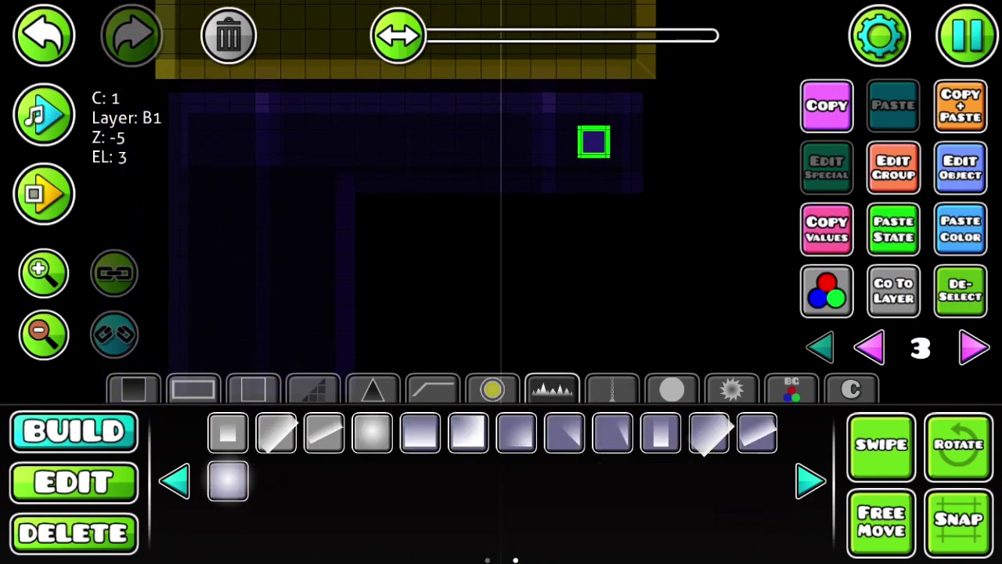
left_click(612, 389)
left_click(174, 480)
left_click(73, 482)
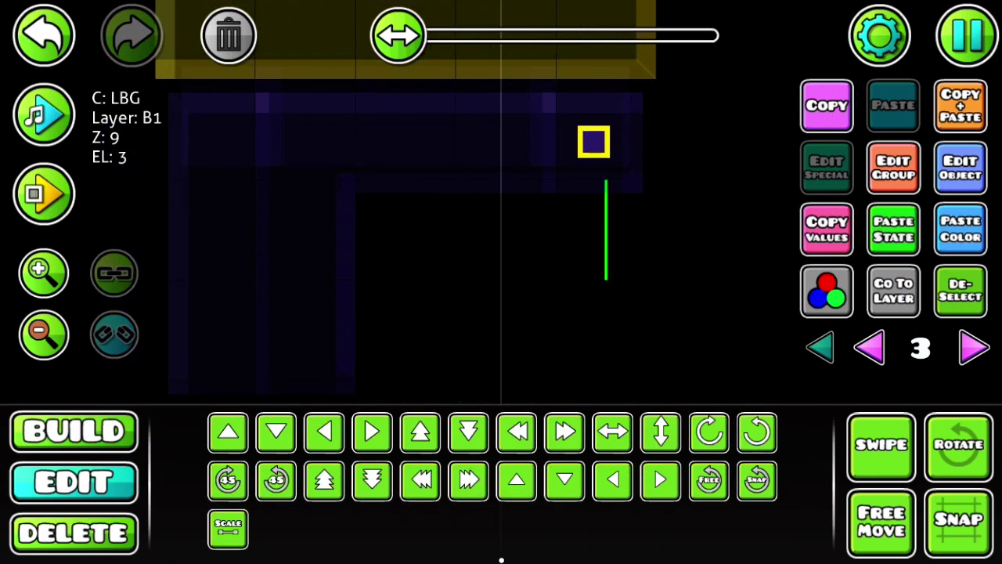
left_click(228, 528)
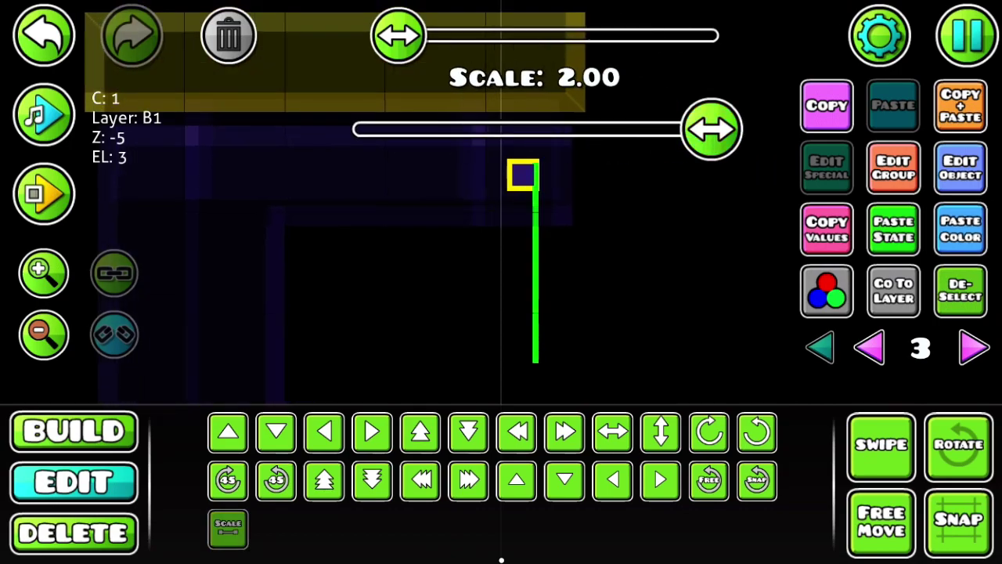
- Give the line Z Order 8 on layer T1 with Dont Fade and Dont Enter ticked
left_click(819, 348)
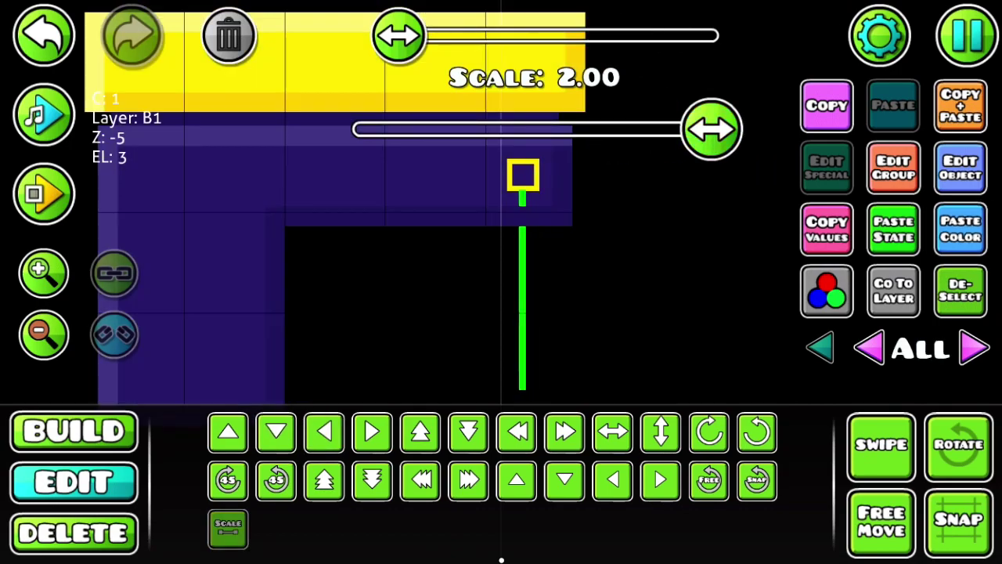
left_click(894, 290)
left_click(893, 167)
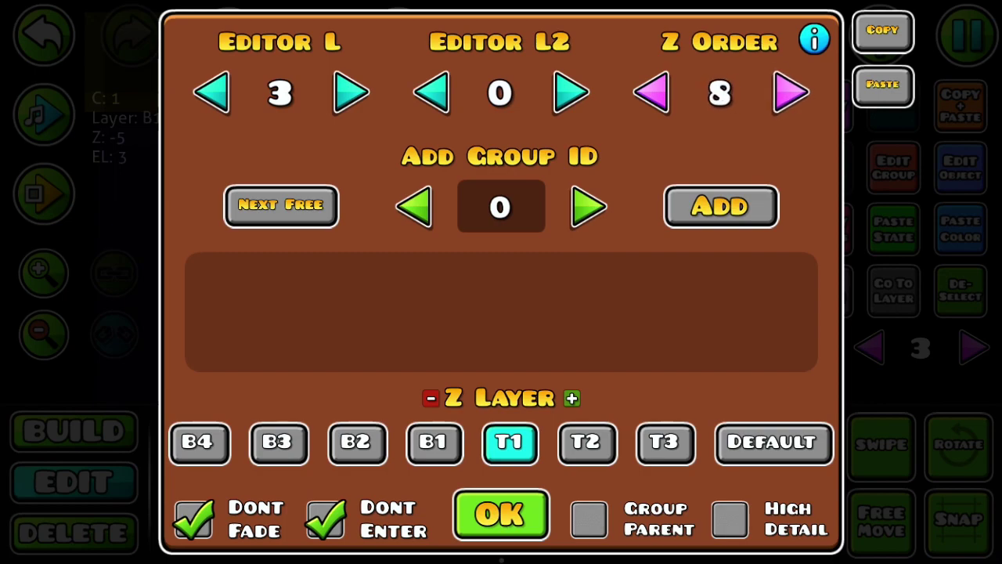
left_click(501, 514)
- Deselect the line and zoom out to view the whole structure
left_click(961, 290)
left_click(820, 348)
left_click(43, 335)
left_click(44, 335)
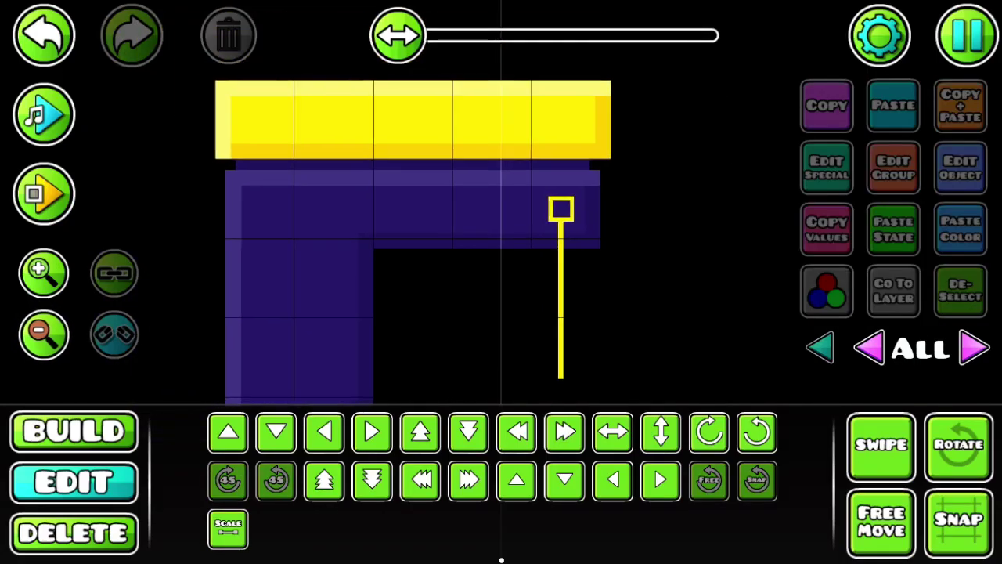
mouse_move(454, 328)
left_mouse_down()
mouse_move(497, 322)
mouse_move(422, 266)
mouse_move(445, 282)
mouse_move(489, 392)
left_mouse_up()
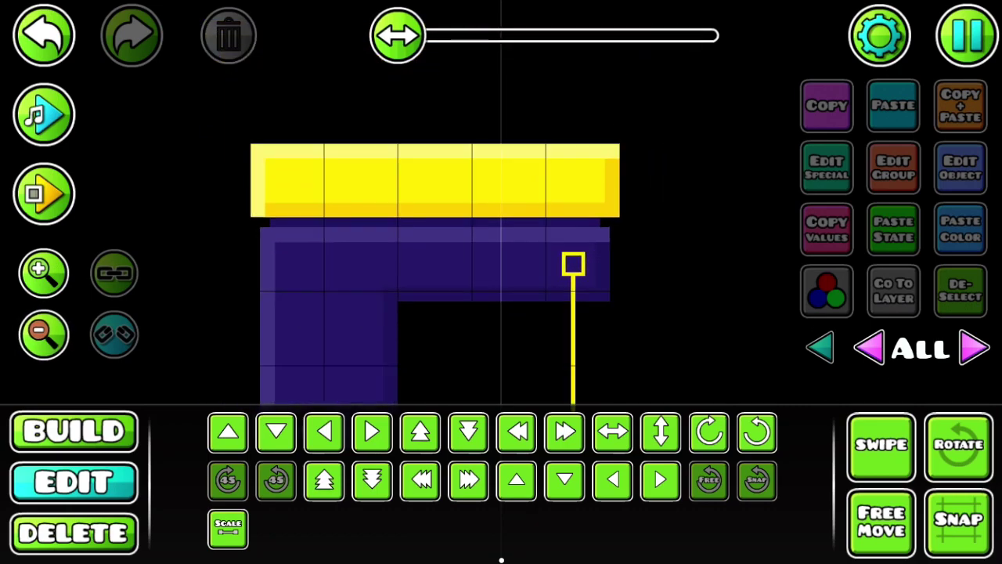
left_click(43, 334)
- On editor layer 3, select the yellow line and its square end and rotate them 90° to horizontal
left_click(44, 335)
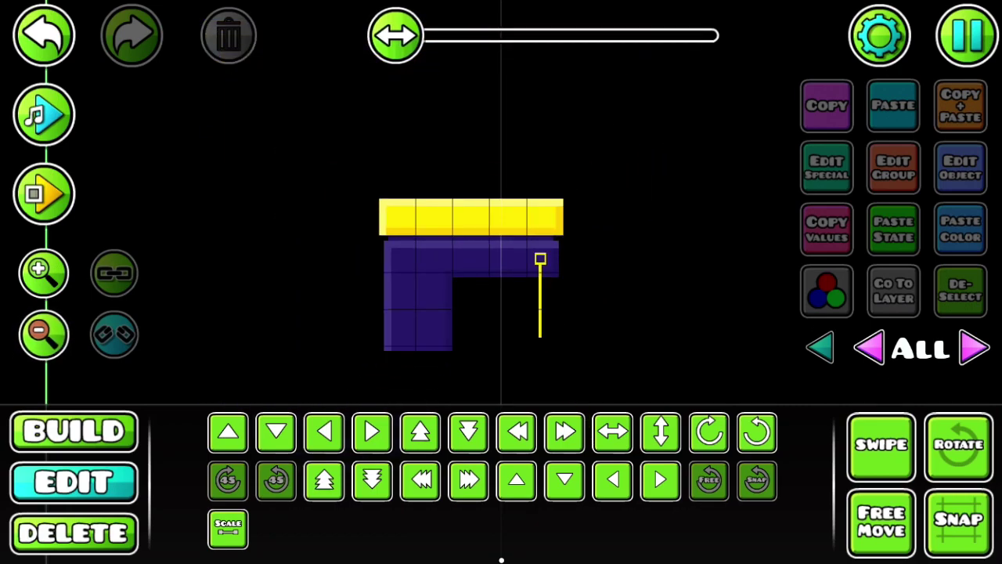
left_click_drag(469, 329, 454, 79)
mouse_move(454, 407)
left_mouse_down()
mouse_move(447, 235)
mouse_move(504, 138)
mouse_move(489, 172)
left_mouse_up()
left_click(975, 348)
mouse_move(489, 235)
left_mouse_down()
mouse_move(270, 72)
mouse_move(241, 189)
left_mouse_up()
left_click(975, 348)
left_click(975, 348)
left_click(975, 348)
left_click_drag(524, 109, 579, 271)
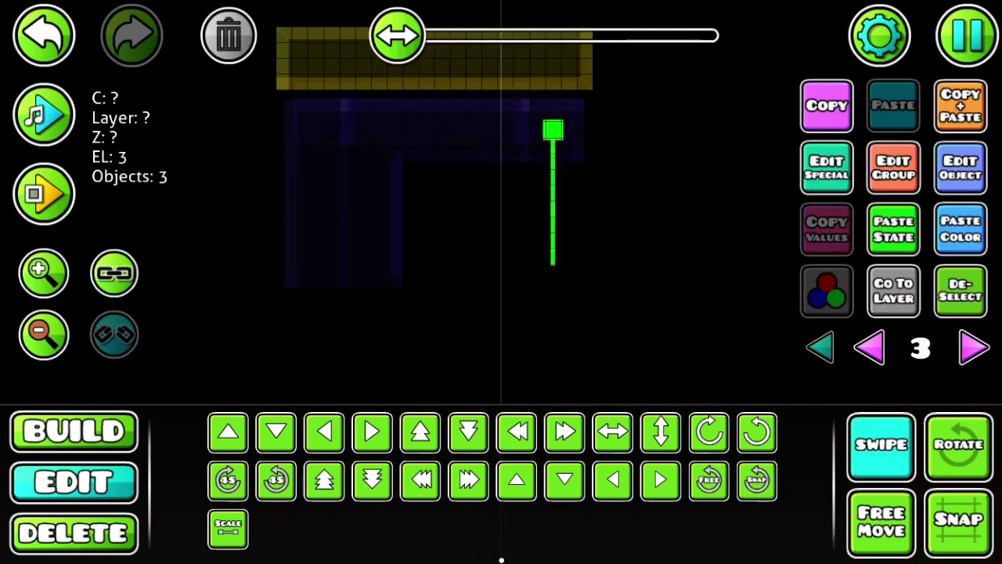
left_click(757, 431)
- Multi-select the connector pieces on layer 3, then show all layers and zoom back in on the block
mouse_move(501, 196)
left_mouse_down()
mouse_move(491, 312)
mouse_move(445, 373)
left_mouse_up()
left_click_drag(469, 329, 455, 242)
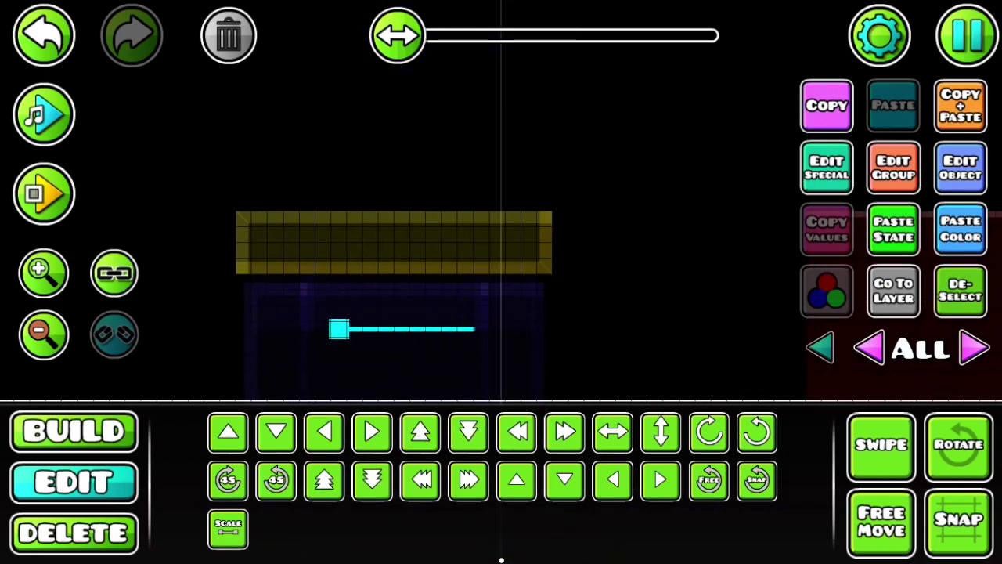
left_click_drag(470, 352, 501, 352)
left_click(396, 322)
left_click(869, 348)
left_click(881, 444)
left_click(396, 322)
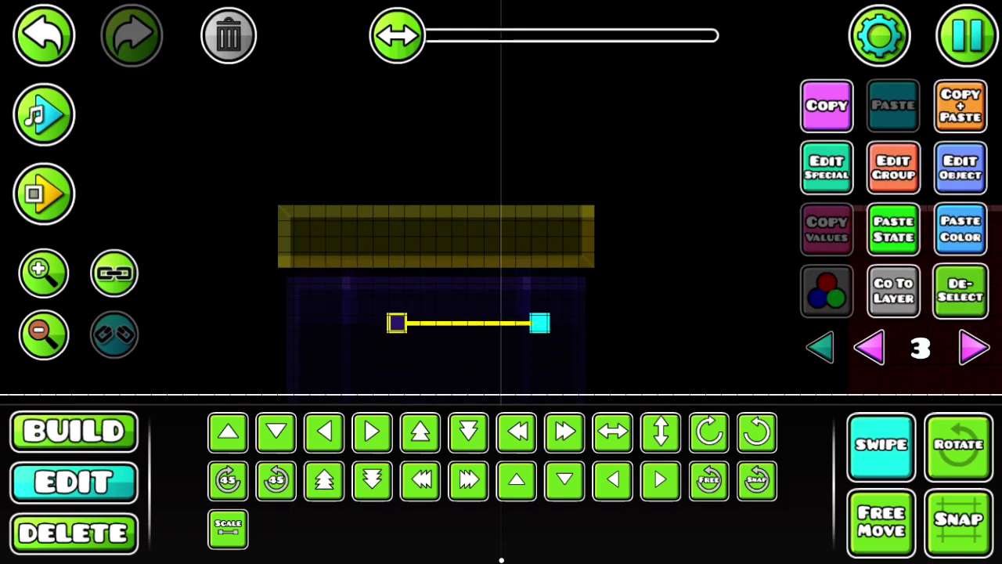
left_click(820, 348)
left_click(881, 444)
left_click(43, 272)
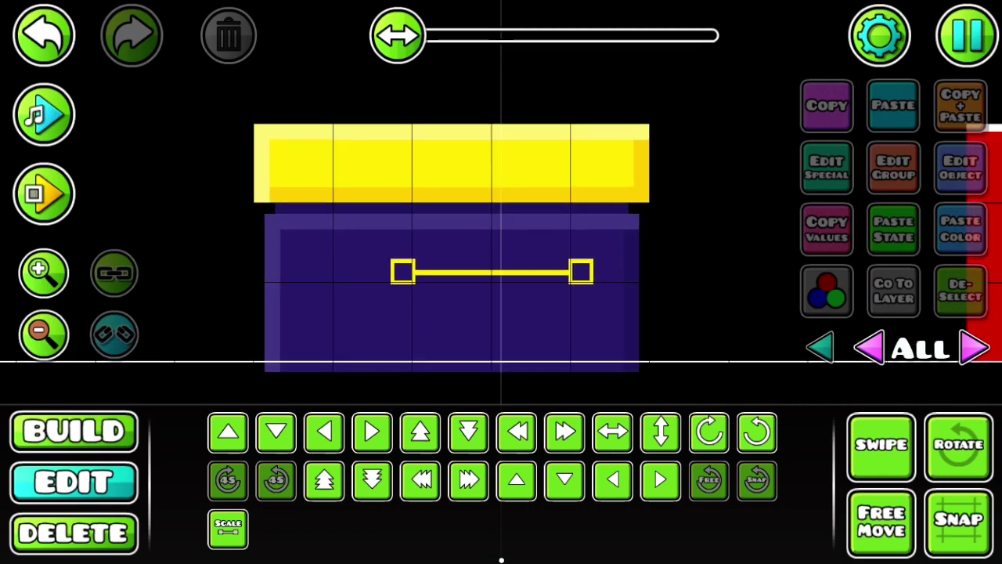
mouse_move(451, 234)
left_mouse_down()
mouse_move(433, 248)
mouse_move(411, 212)
mouse_move(504, 234)
mouse_move(459, 202)
mouse_move(501, 266)
mouse_move(486, 254)
left_mouse_up()
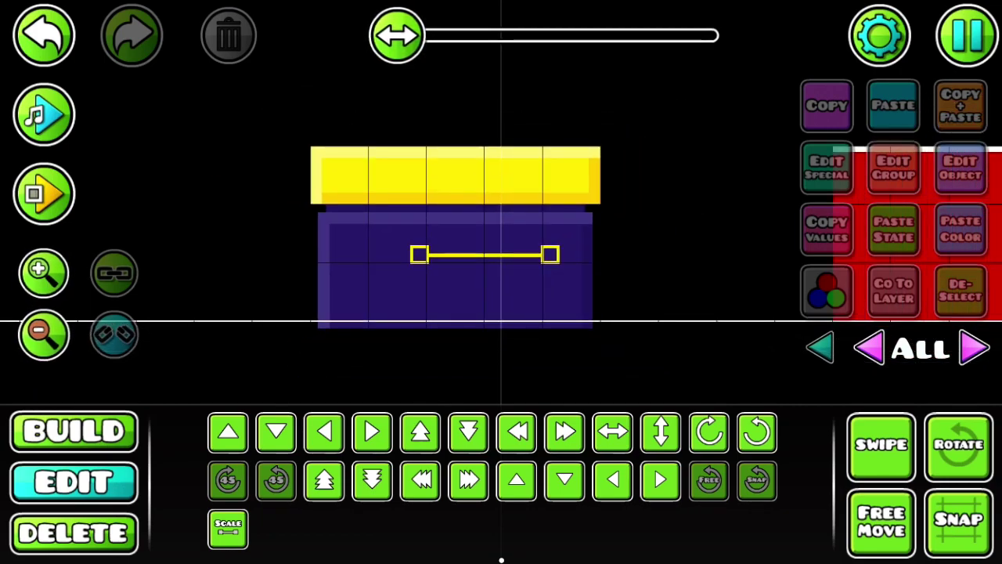